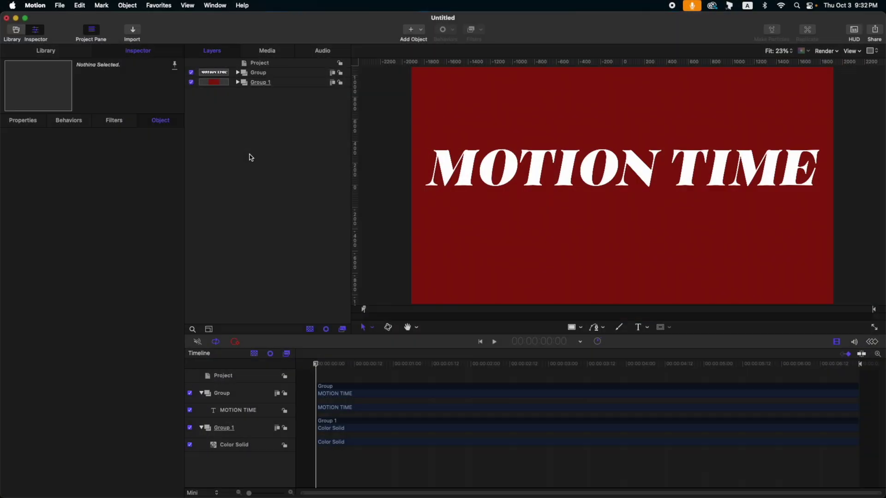
Step: Review the project settings and confirm the MOTION TIME text keeps the Black Italic style
click(273, 66)
click(26, 120)
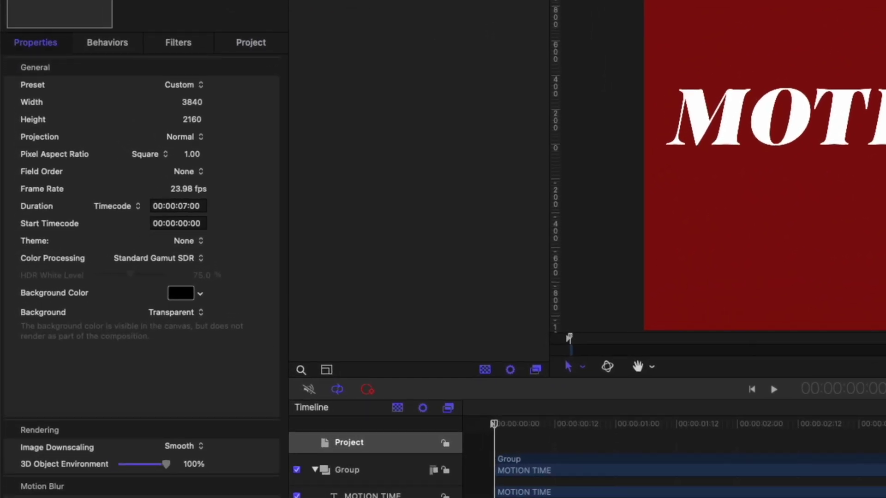
click(321, 63)
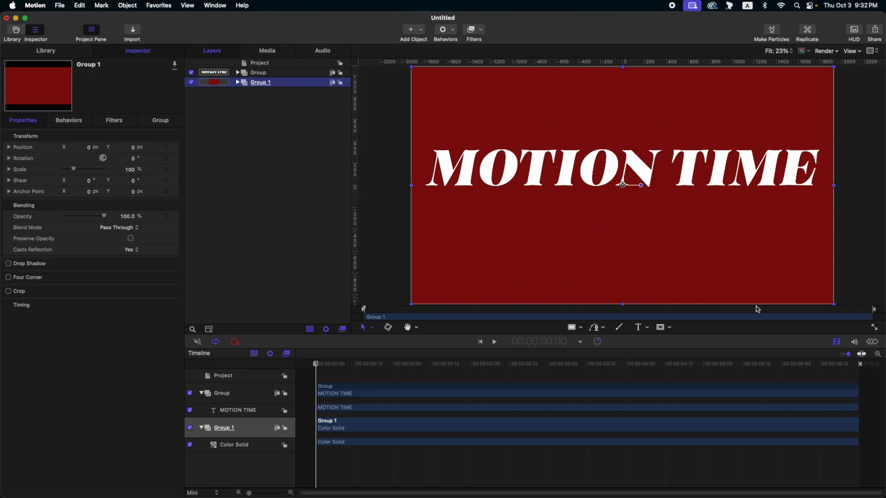
click(237, 73)
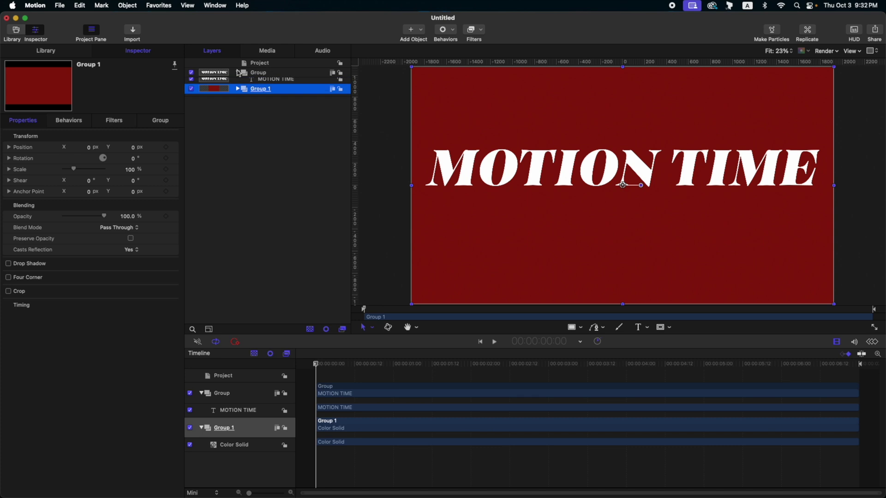
click(261, 82)
click(160, 120)
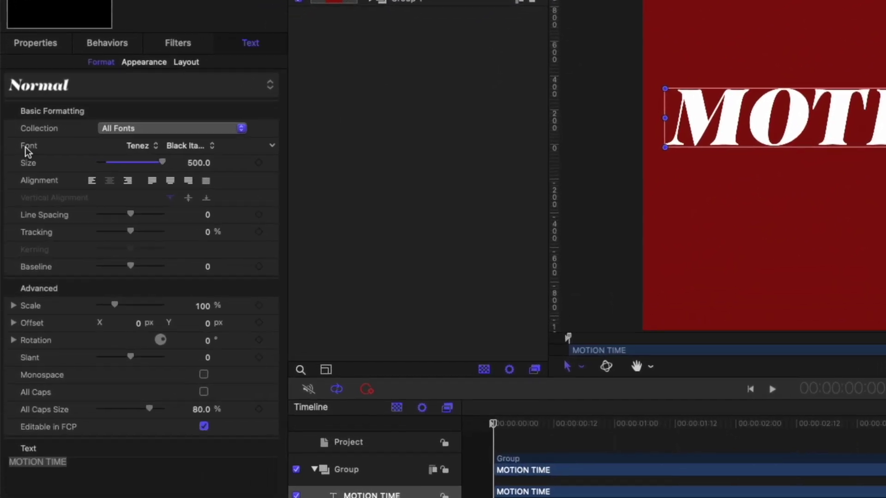
click(218, 147)
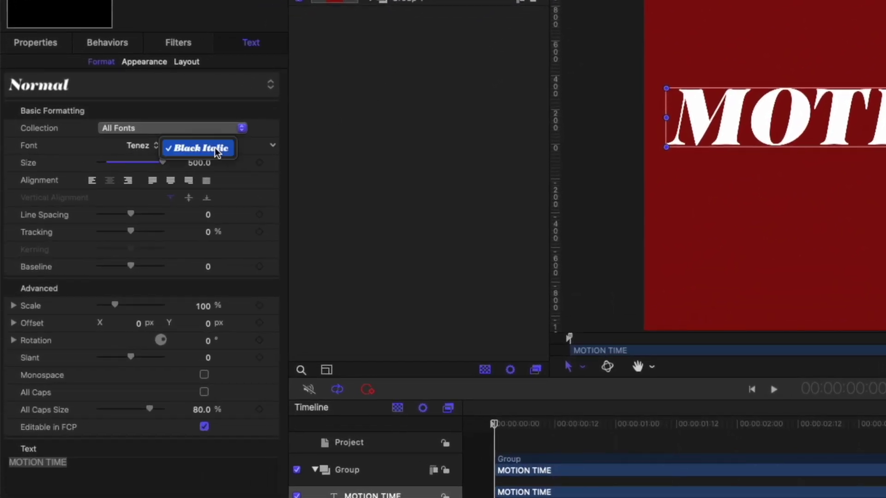
click(218, 147)
Step: Lock the red background group and rename the text group TEXT SRC
click(283, 82)
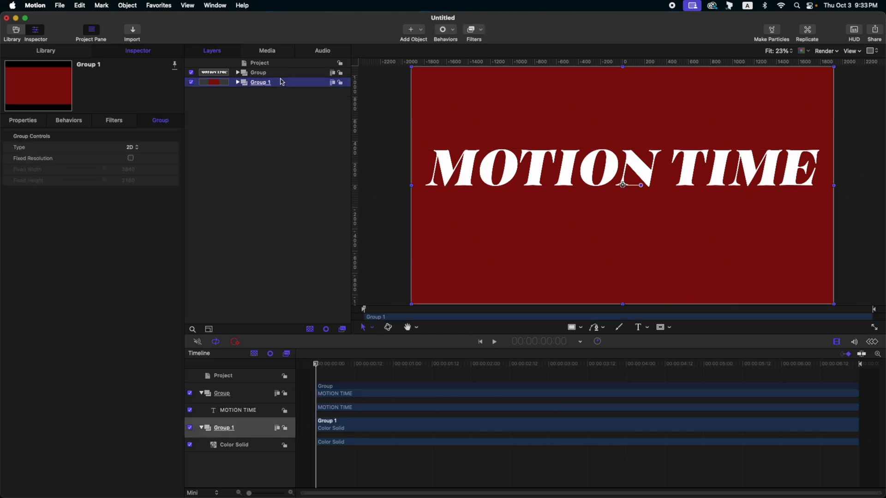
click(336, 82)
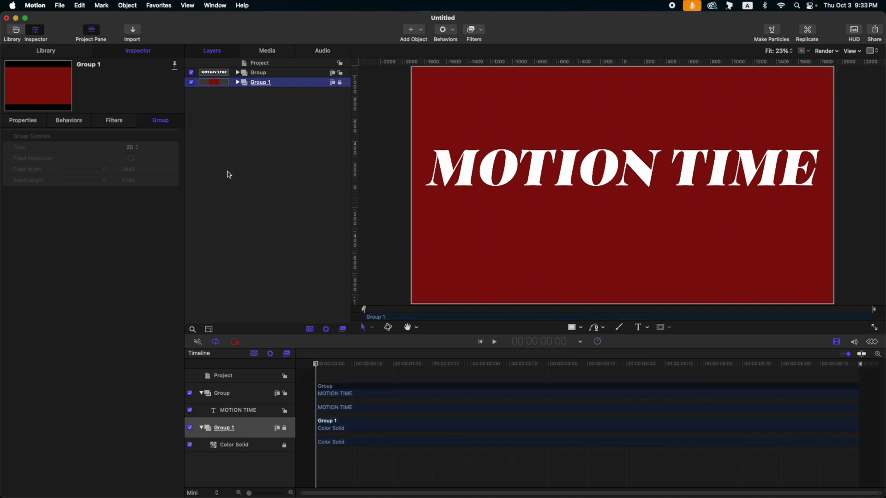
click(256, 73)
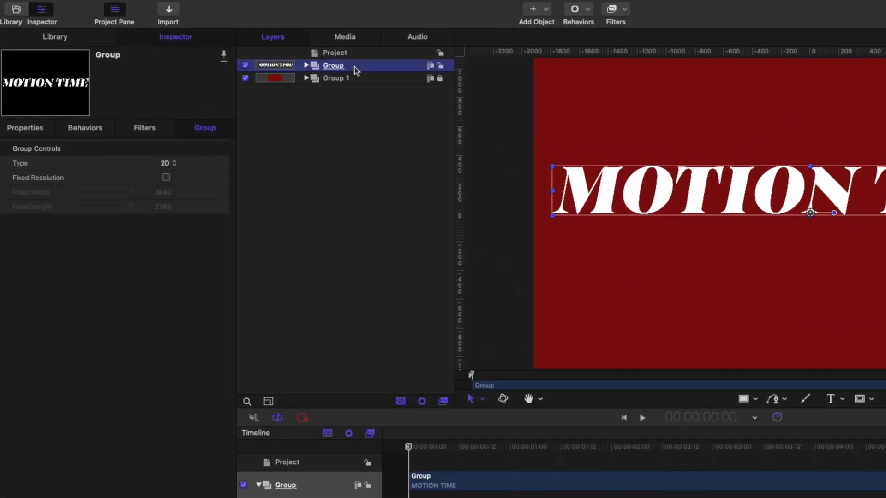
double_click(397, 63)
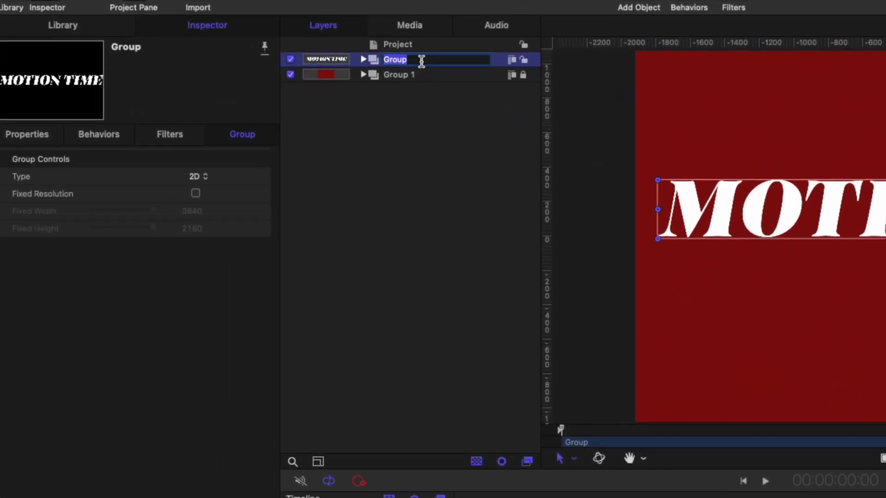
text(TEXT SRC)
key(Return)
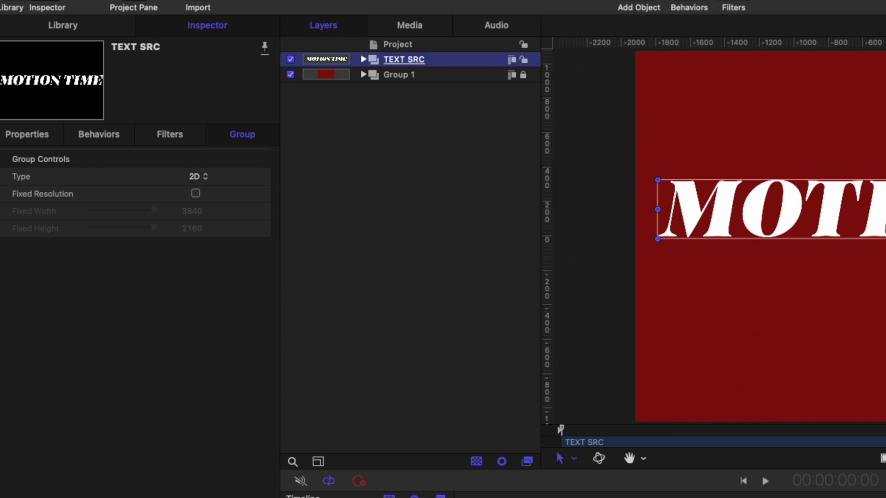
Step: Make two clones of TEXT SRC and hide the original TEXT SRC group
key(k)
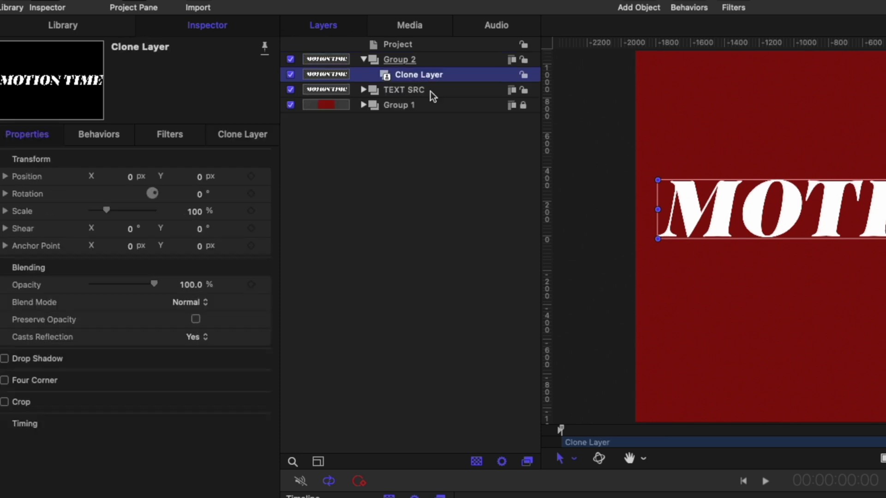
click(431, 93)
key(k)
click(444, 124)
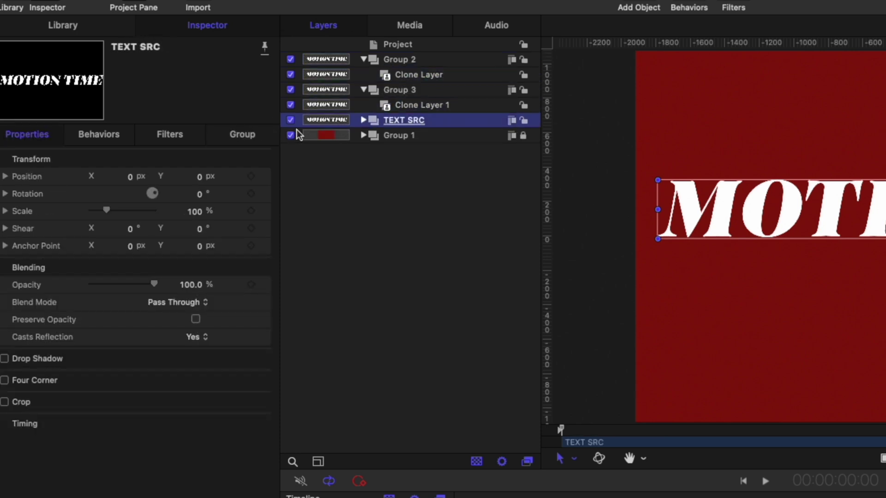
click(290, 120)
Step: Name the clone groups MASK and STROKE, then hide MASK
double_click(400, 90)
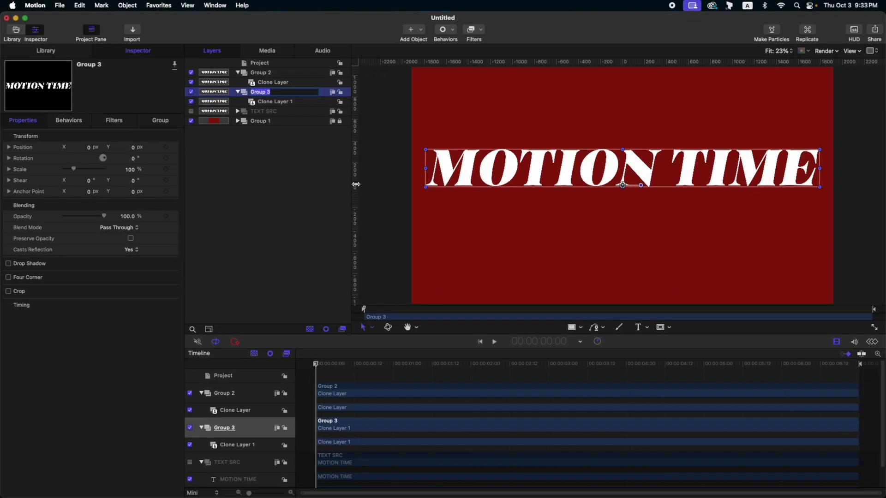
text(MASK)
key(Return)
double_click(286, 73)
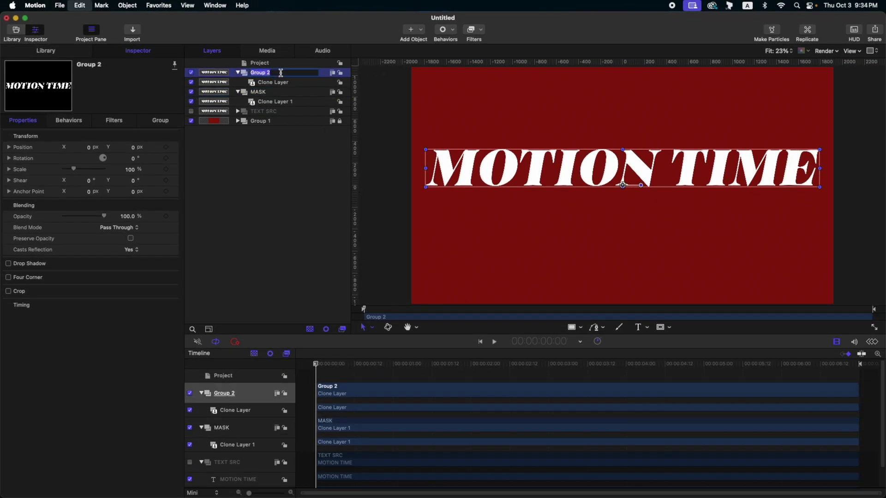
text(STROKE)
key(Return)
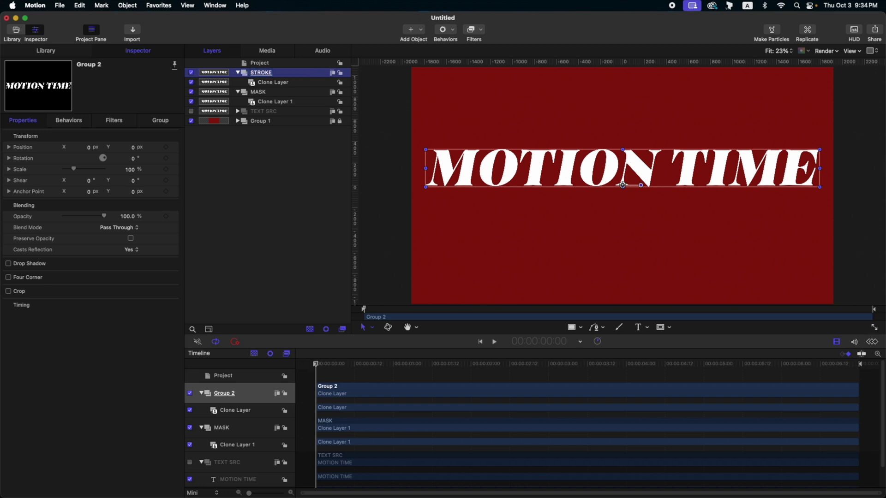
click(193, 94)
click(191, 92)
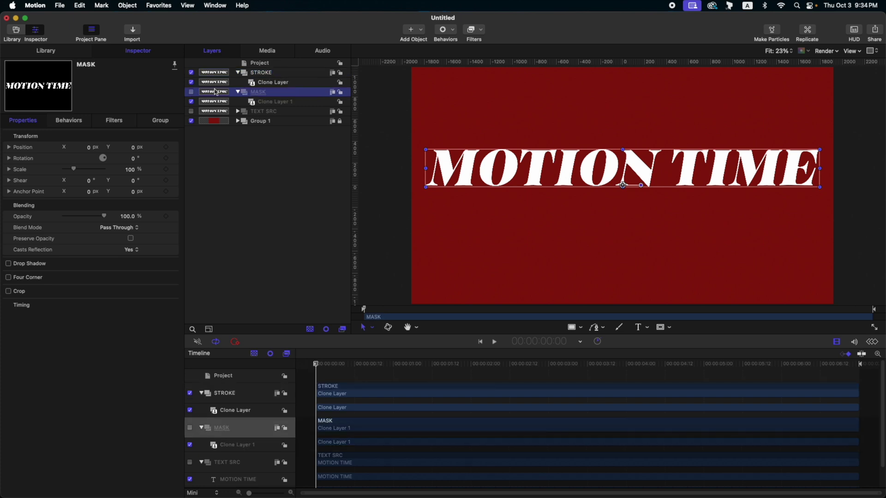
click(268, 74)
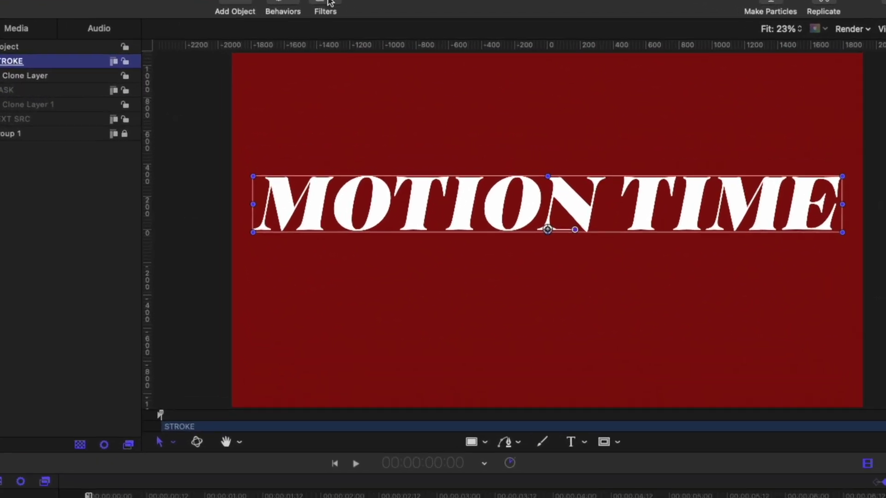
Step: Give the STROKE clone a white Stroke border filter with Hide Source enabled
click(474, 31)
mouse_move(496, 66)
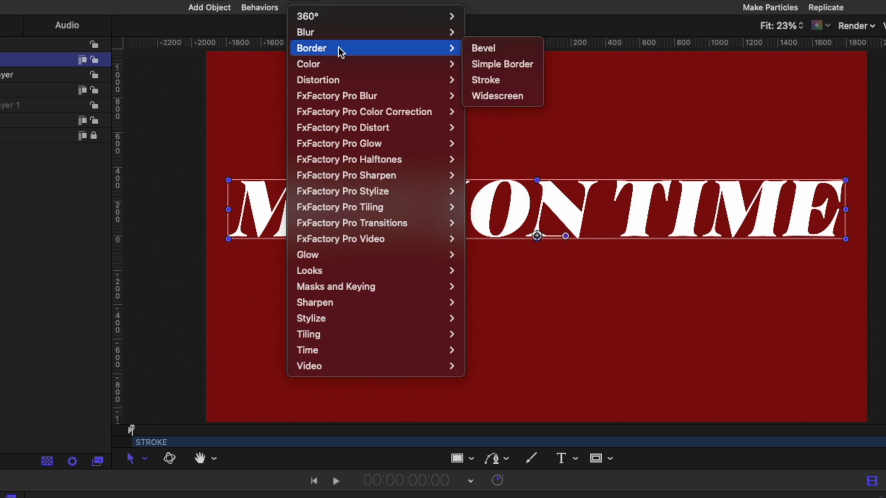
click(520, 79)
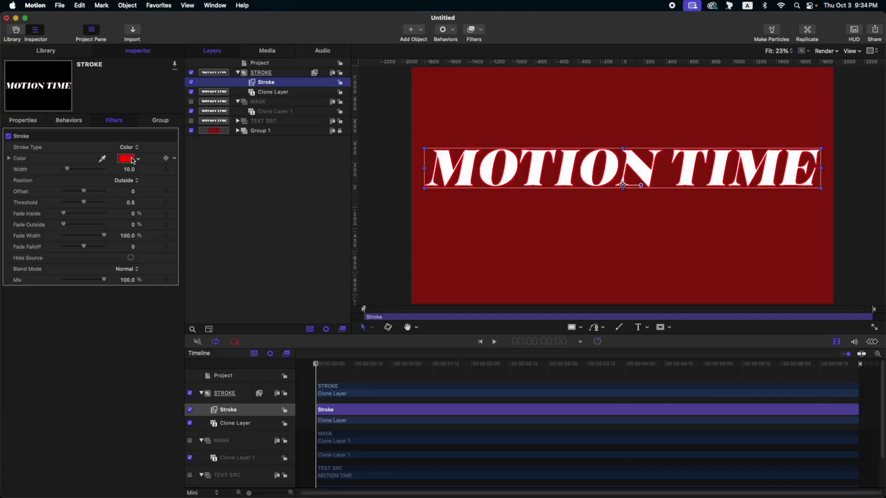
click(126, 158)
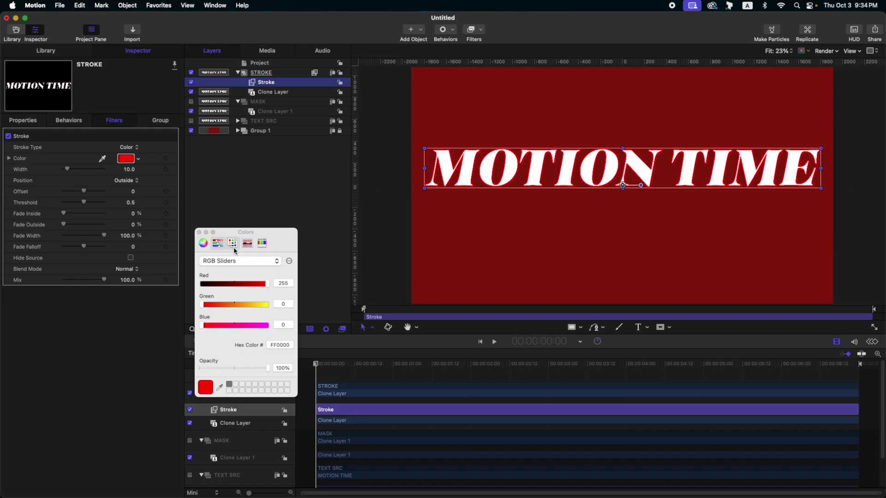
click(233, 244)
click(233, 345)
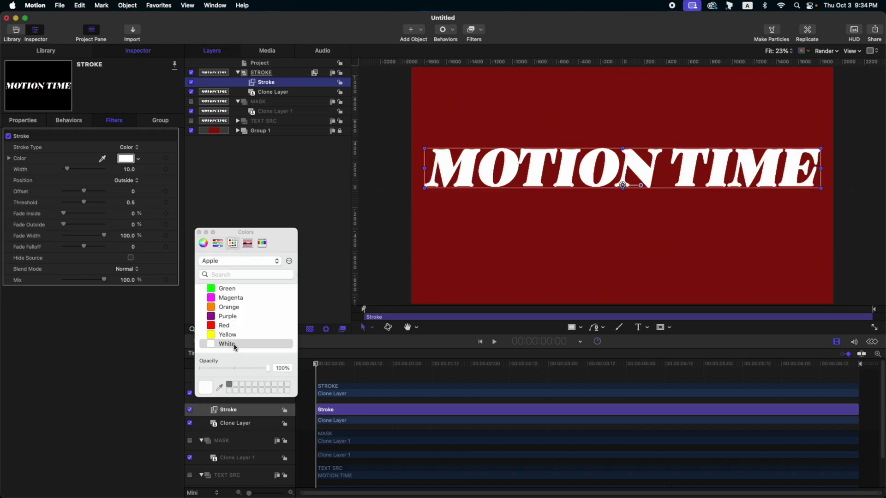
click(199, 232)
click(131, 257)
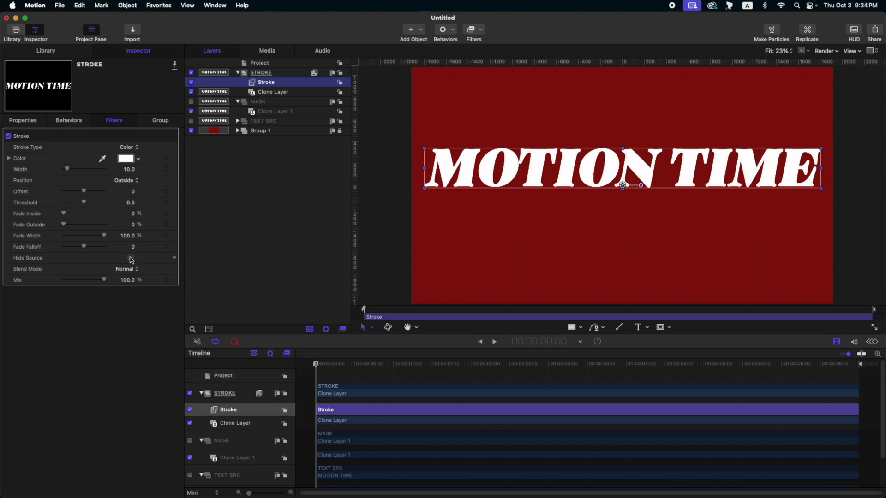
click(239, 85)
click(286, 73)
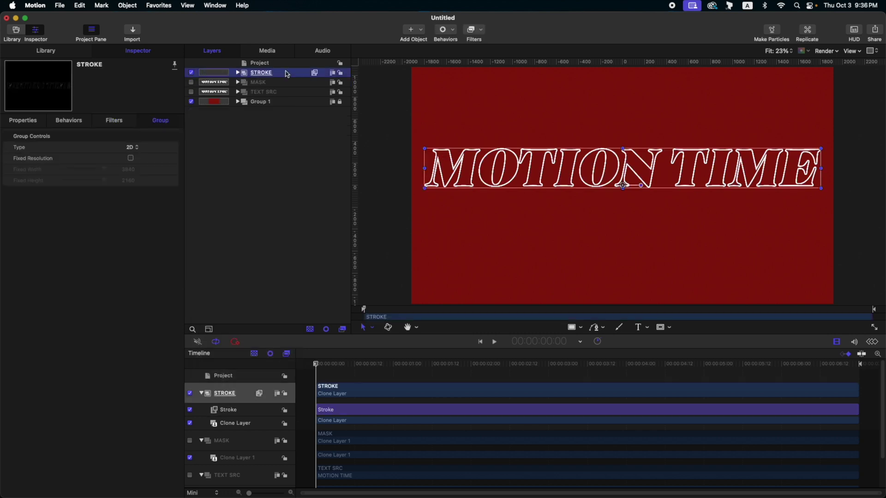
Step: Create a new group named Liquid above STROKE with a fixed resolution
key(super+shift+n)
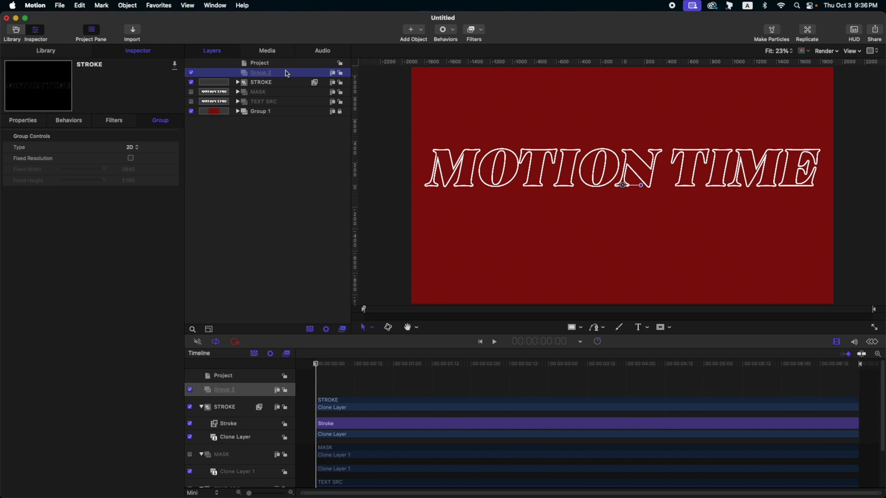
double_click(287, 73)
text(Liquid)
key(Return)
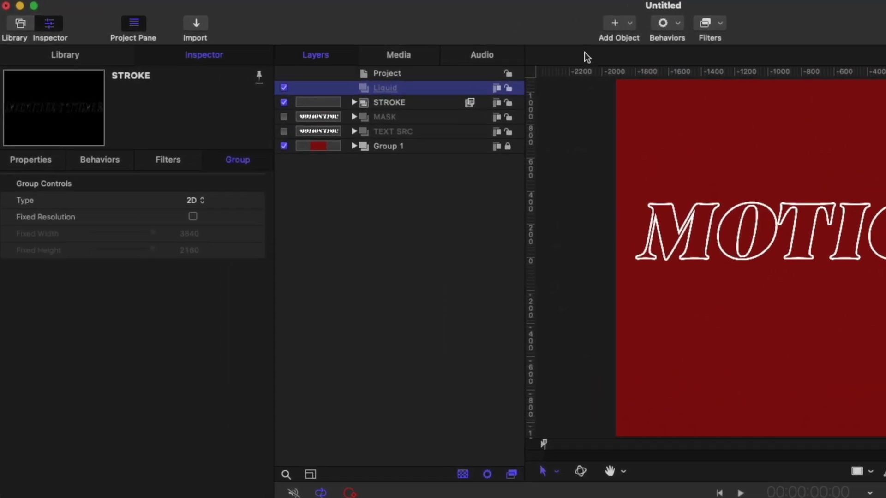
click(199, 224)
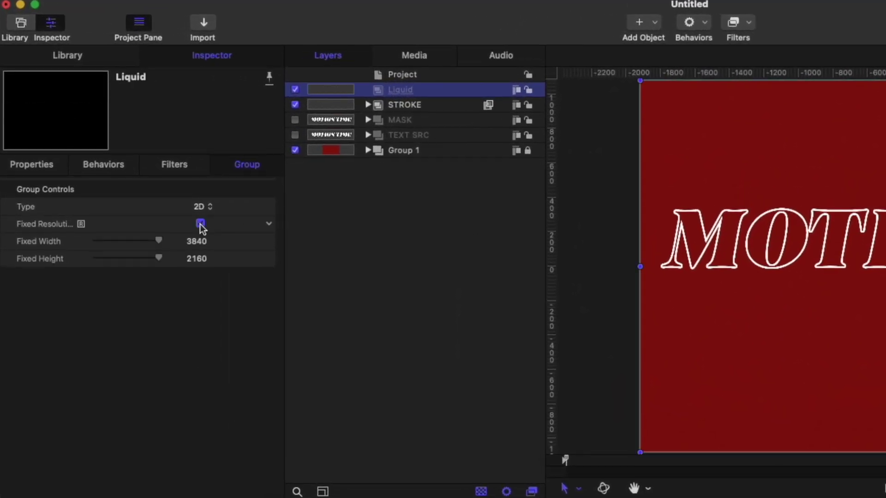
Step: Add a Color Solid generator to Liquid and change its colour to white
click(649, 26)
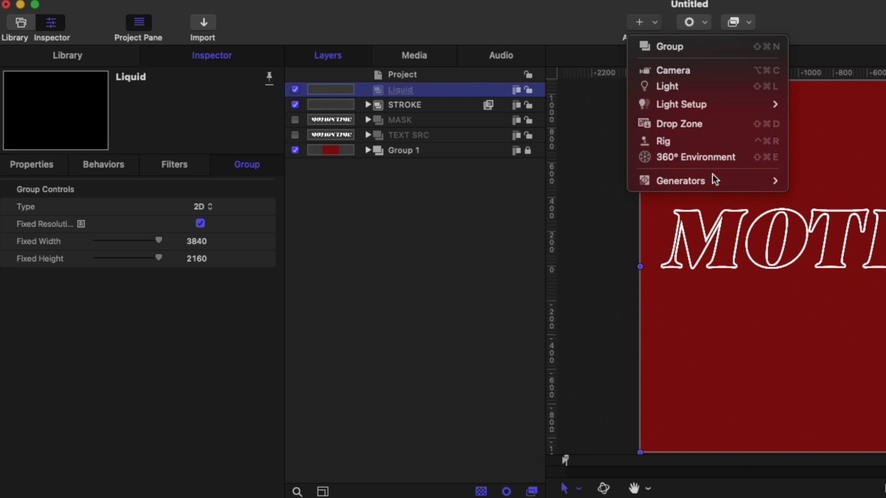
mouse_move(722, 181)
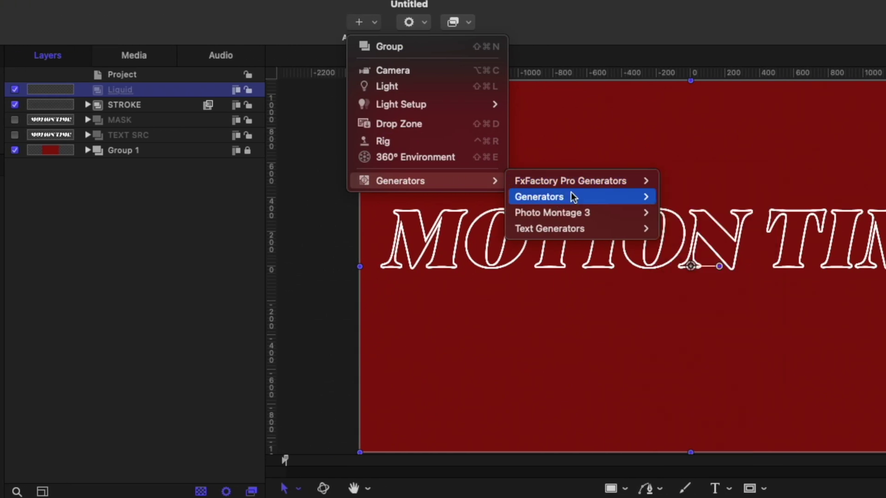
mouse_move(567, 197)
click(700, 256)
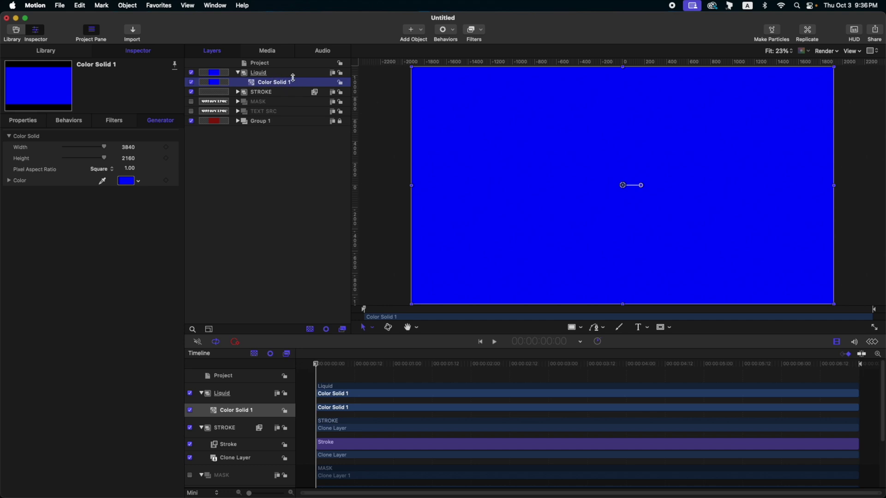
click(132, 181)
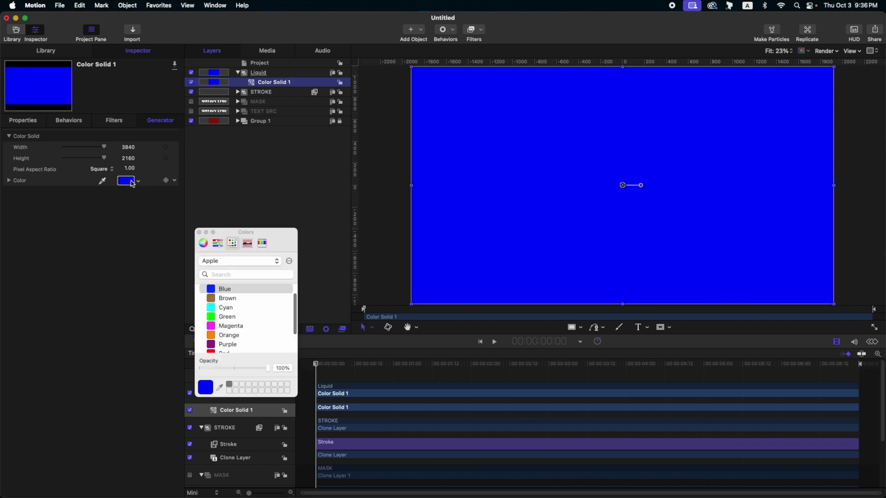
scroll(241, 321, down, 2)
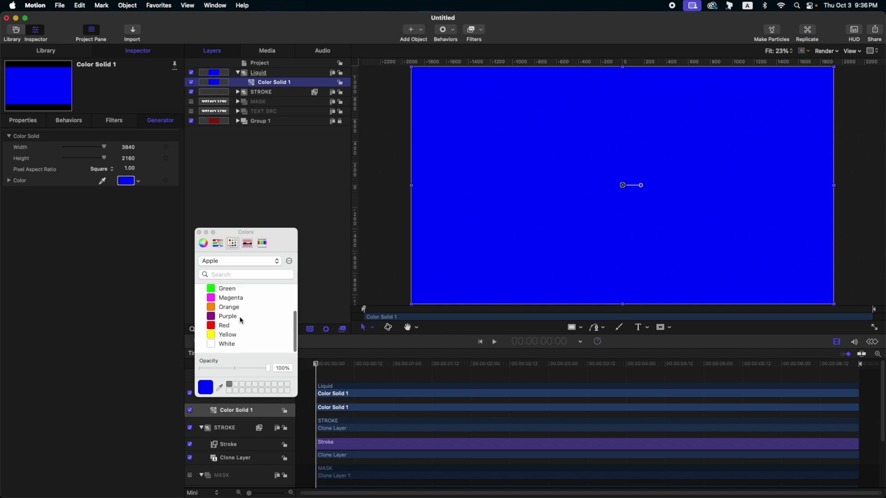
click(244, 346)
click(199, 232)
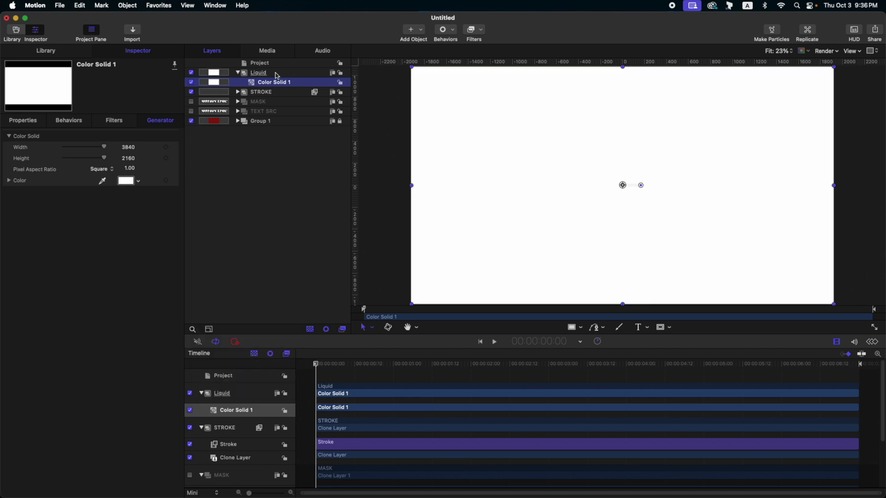
click(277, 73)
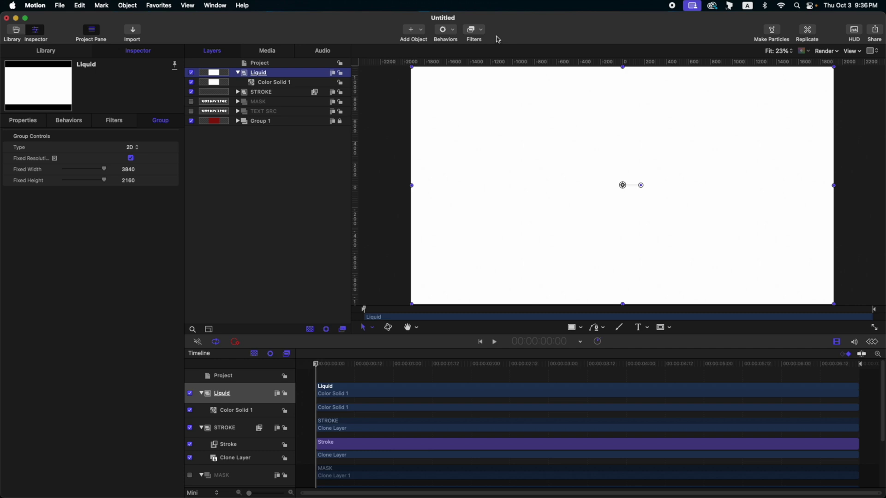
Step: Add a vertical Wave distortion filter to the Liquid group
click(476, 30)
mouse_move(508, 86)
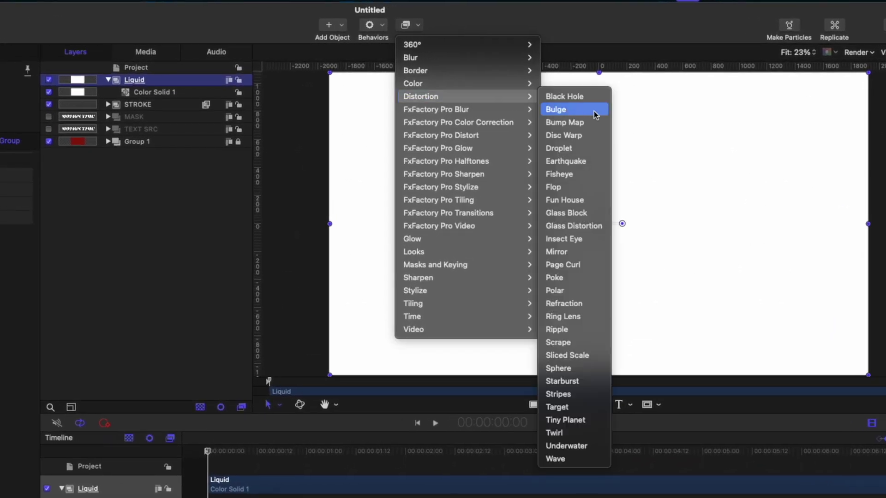
click(555, 459)
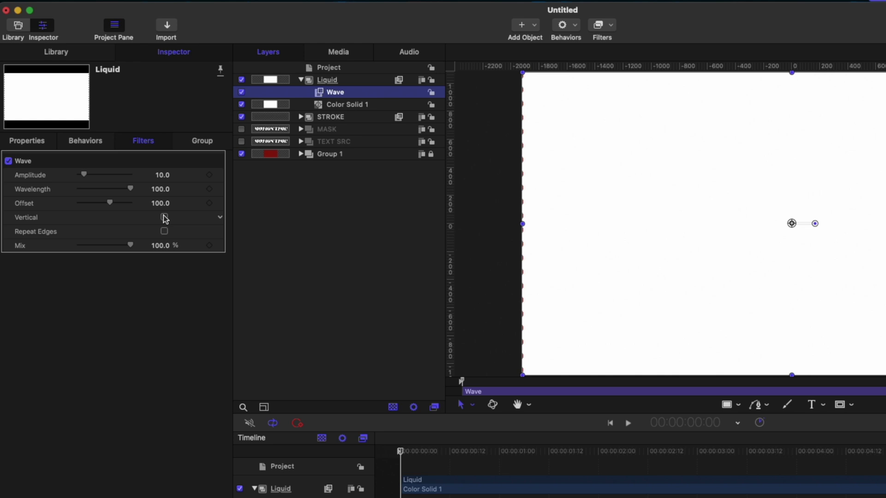
click(165, 217)
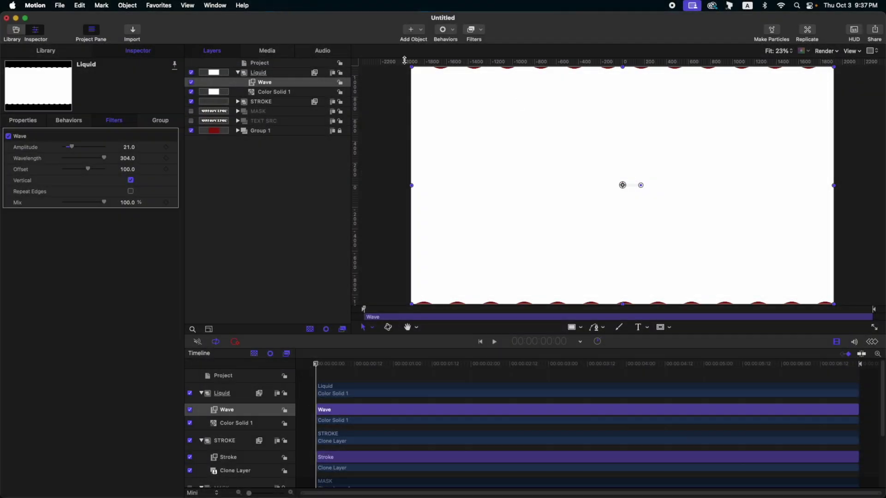
Step: Set Liquid's fixed height to 2440 and Y to -1206.6, move it below STROKE, and add an Image Mask
click(282, 74)
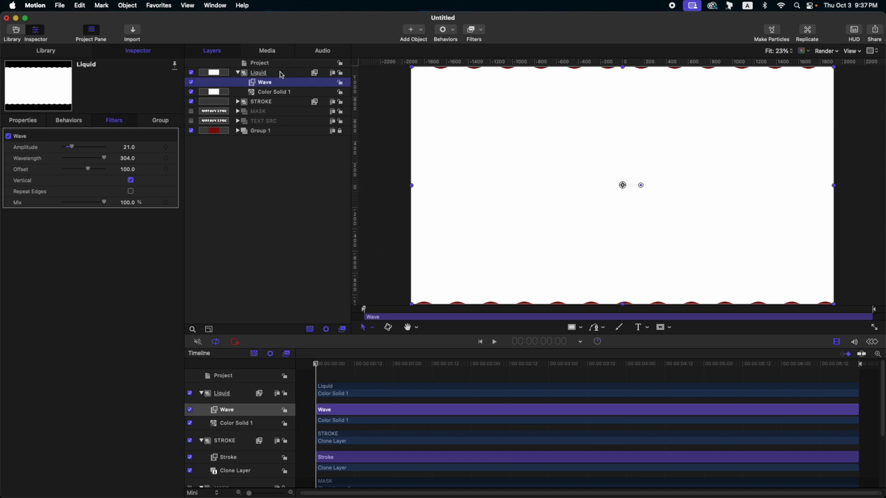
drag(132, 183, 147, 184)
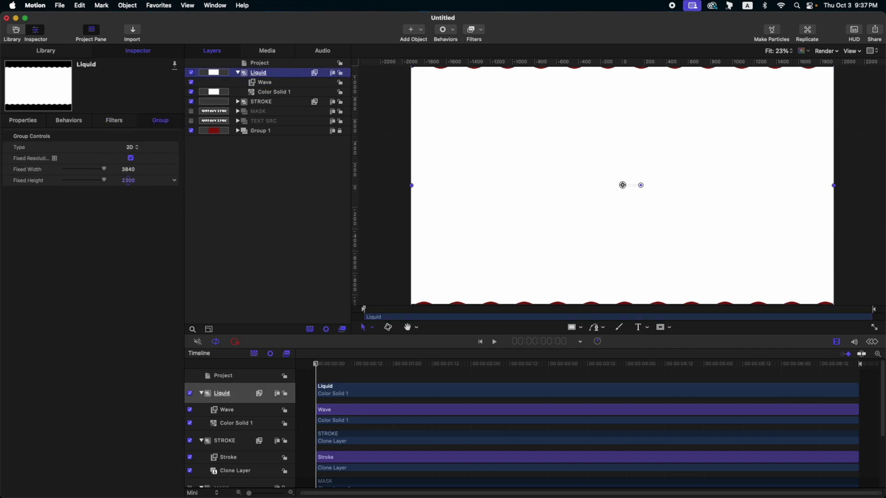
click(14, 122)
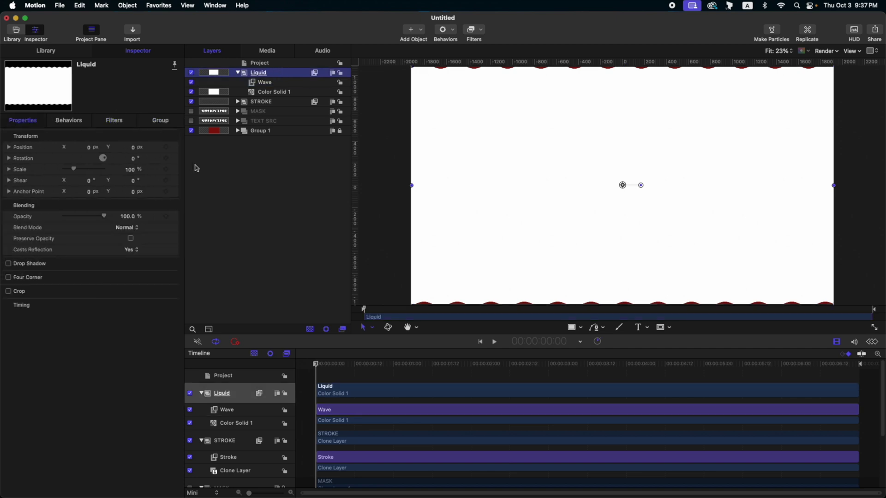
drag(134, 147, 115, 166)
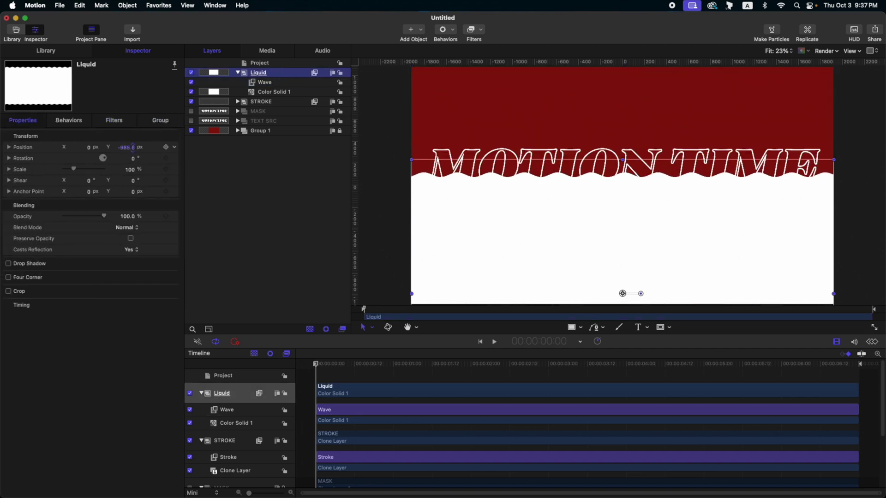
click(237, 73)
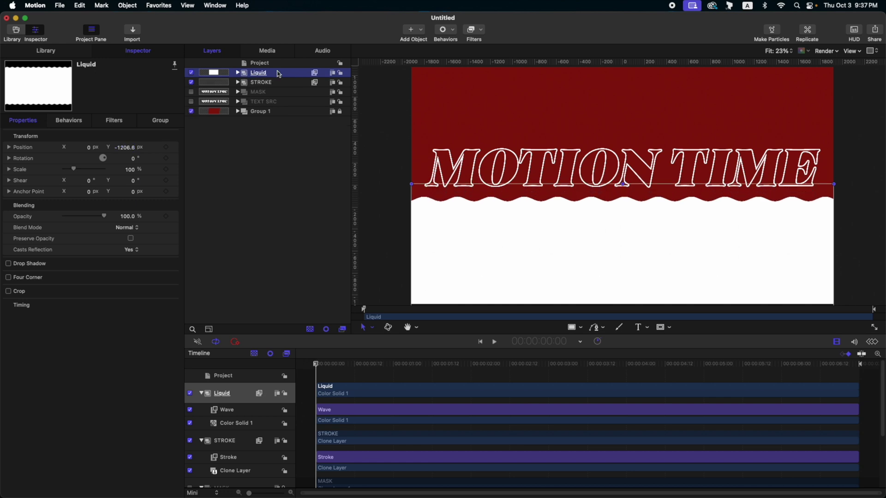
drag(278, 73, 276, 84)
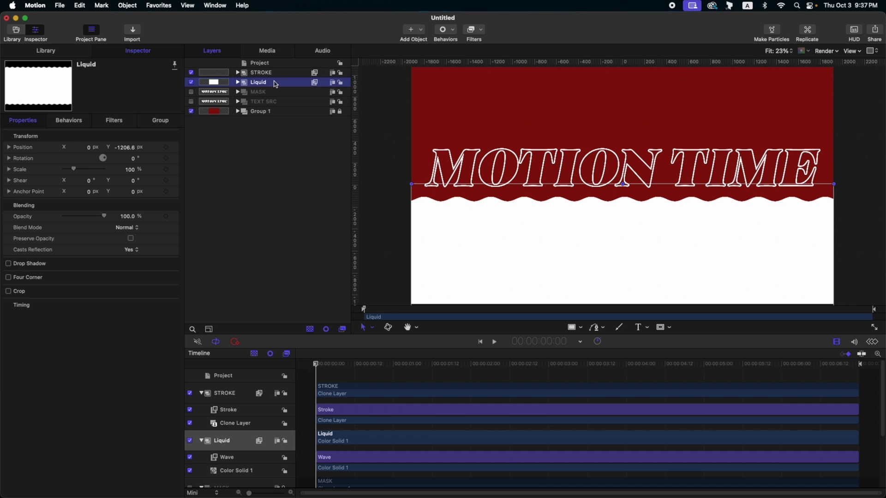
key(super+shift+m)
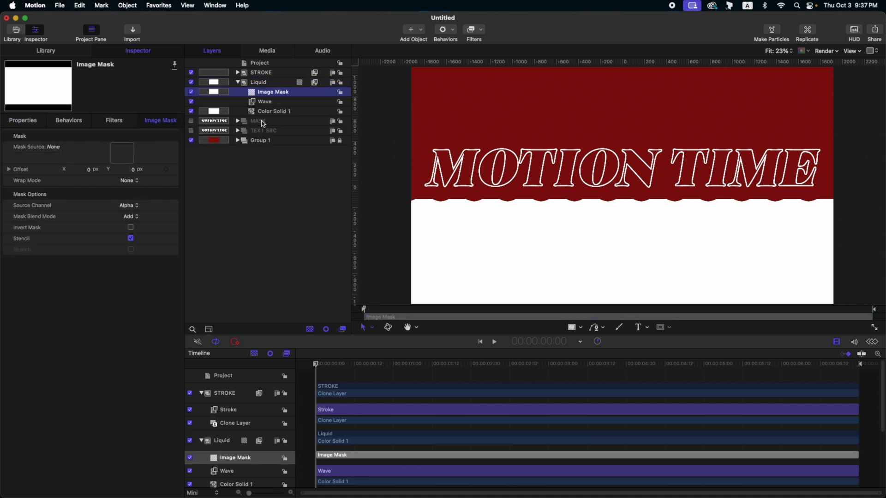
Step: Use the MASK text layer as the Image Mask's source on Liquid
drag(263, 124, 124, 156)
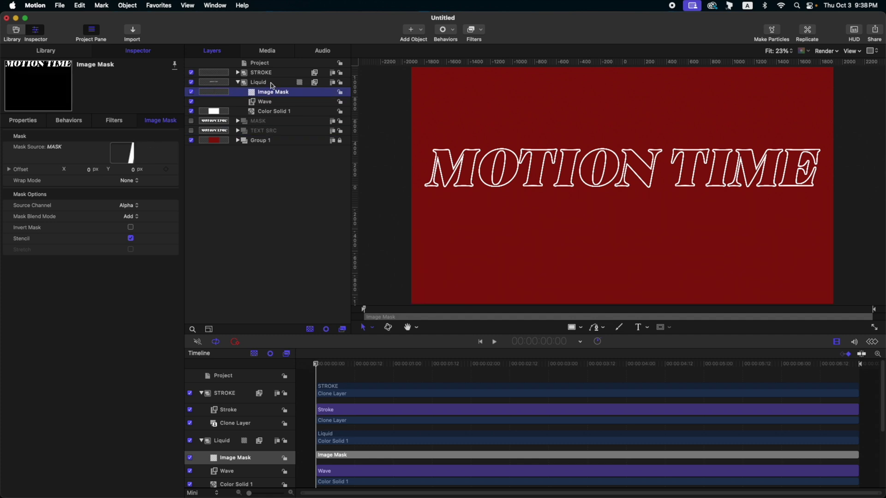
click(272, 84)
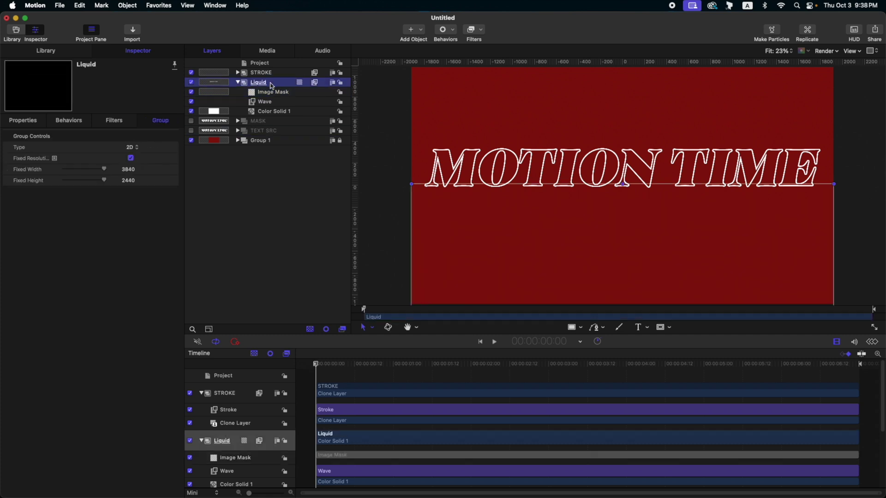
Step: Keyframe Liquid's Position Y at 2:00 and set a lower Y value at the start
click(26, 123)
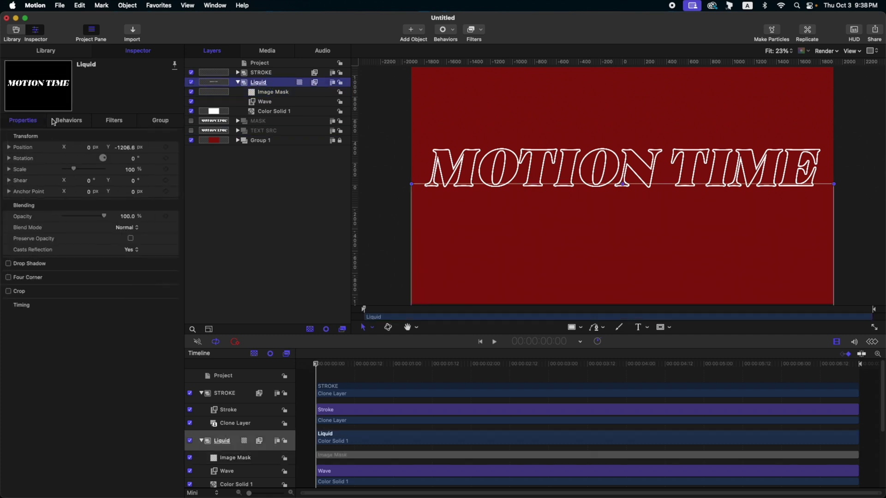
click(9, 147)
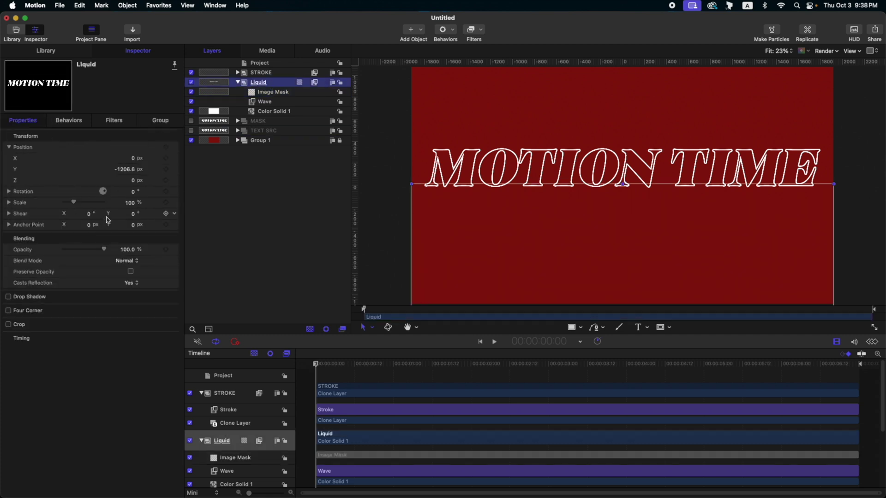
click(166, 170)
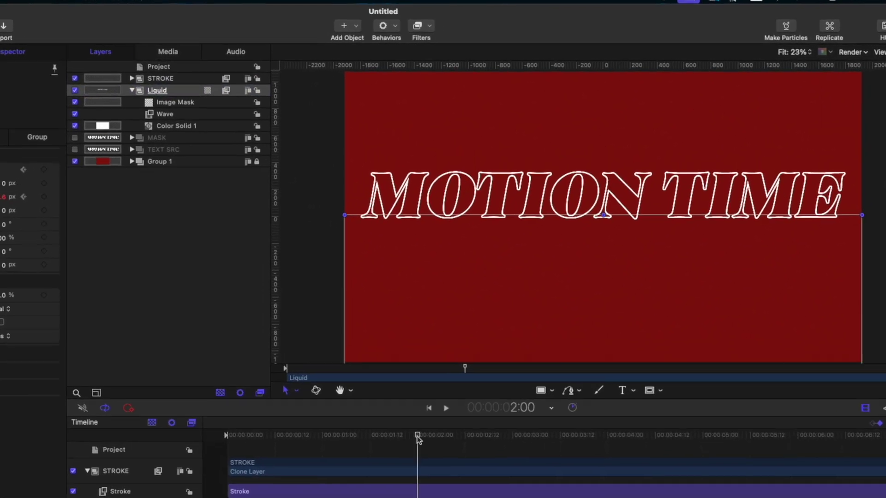
drag(1, 210, 0, 210)
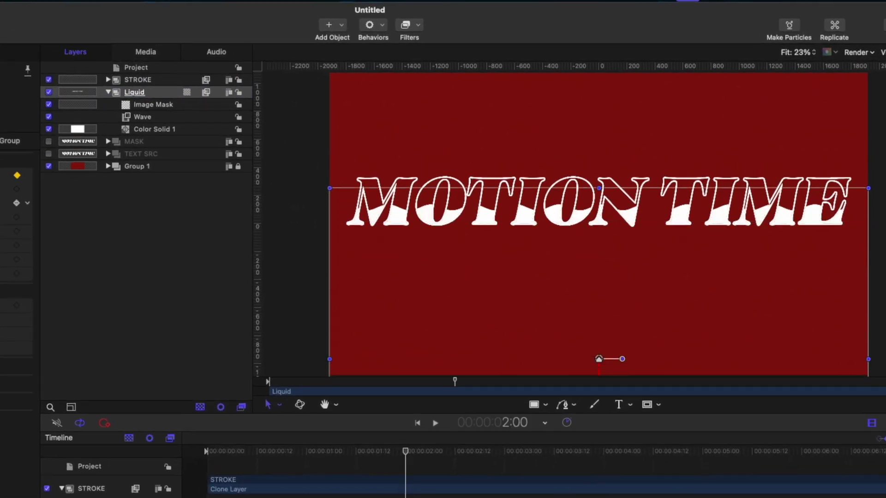
key(Home)
Step: Play and scrub the rise to check the letters fill by 2 seconds
click(129, 261)
key(space)
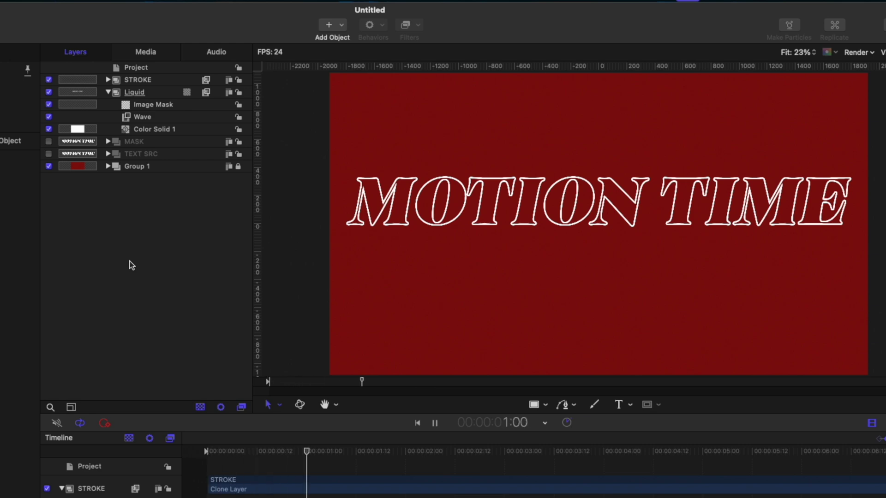
click(434, 424)
drag(263, 446, 381, 447)
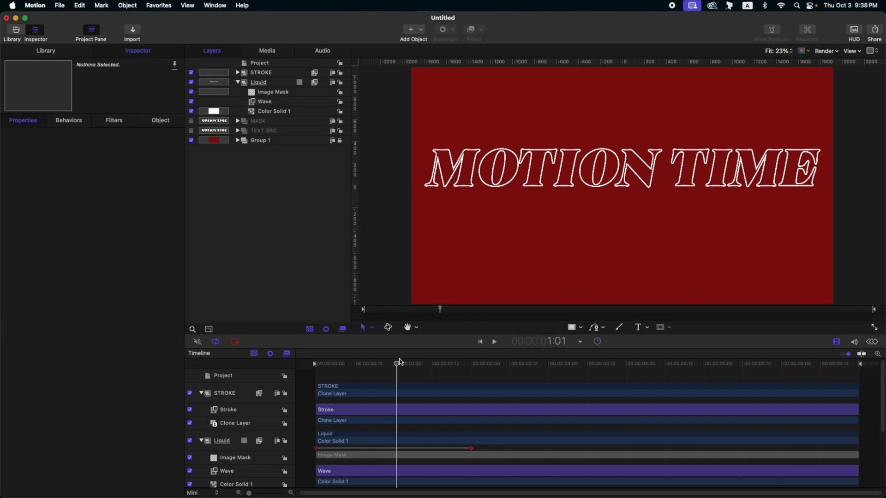
drag(452, 361, 471, 362)
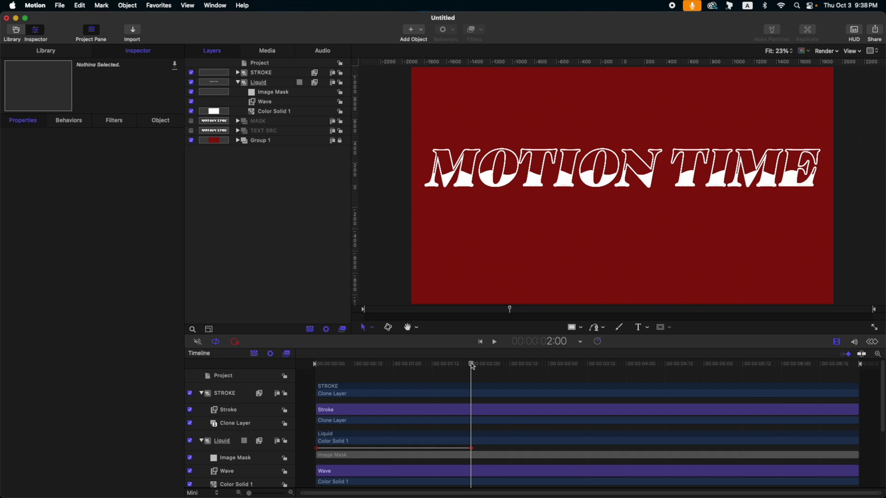
drag(472, 366, 295, 372)
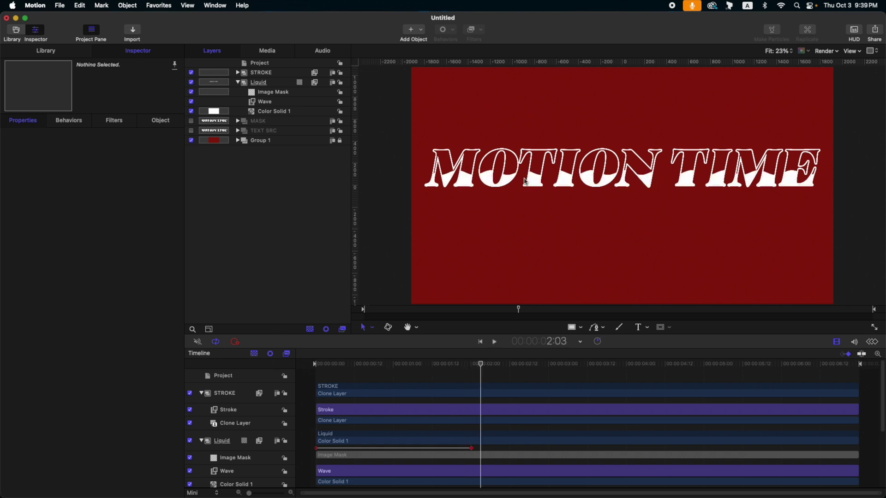
click(471, 365)
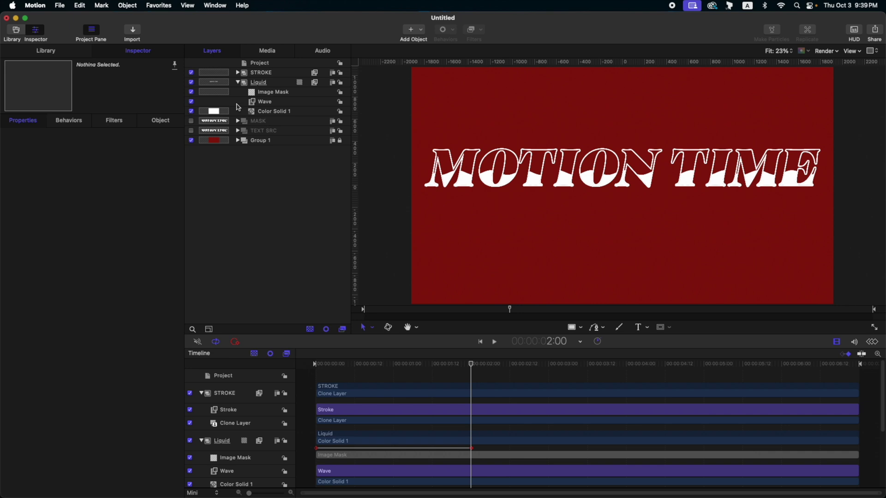
click(272, 84)
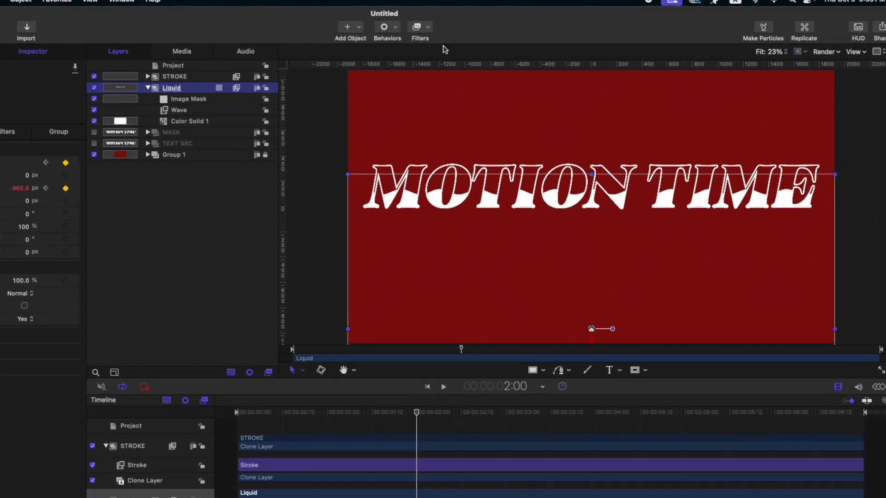
Step: Add a Bump Map filter to the Liquid group
click(475, 30)
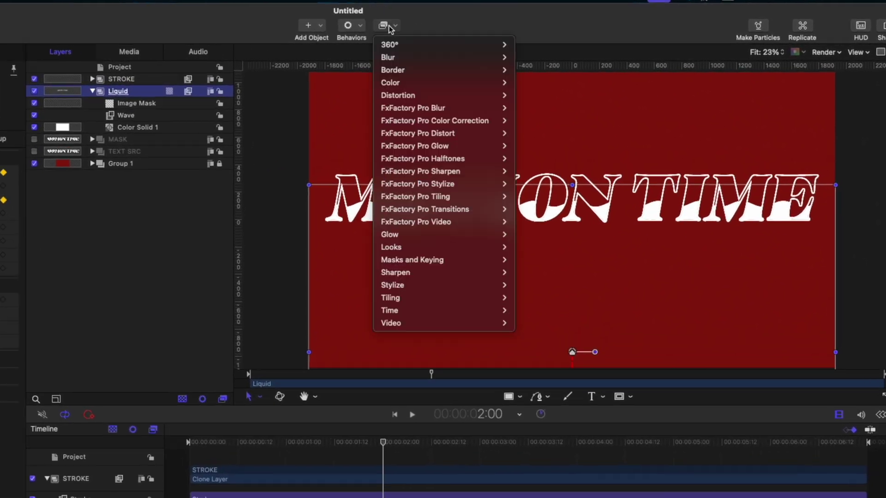
mouse_move(415, 95)
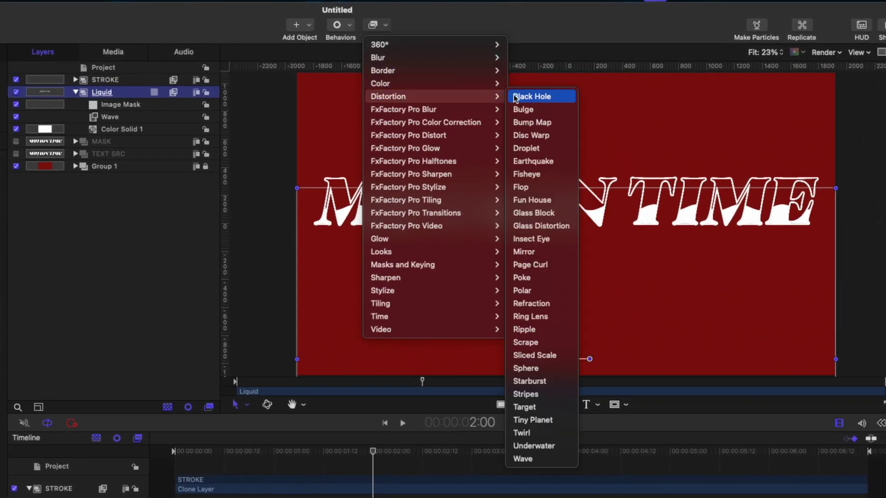
click(549, 123)
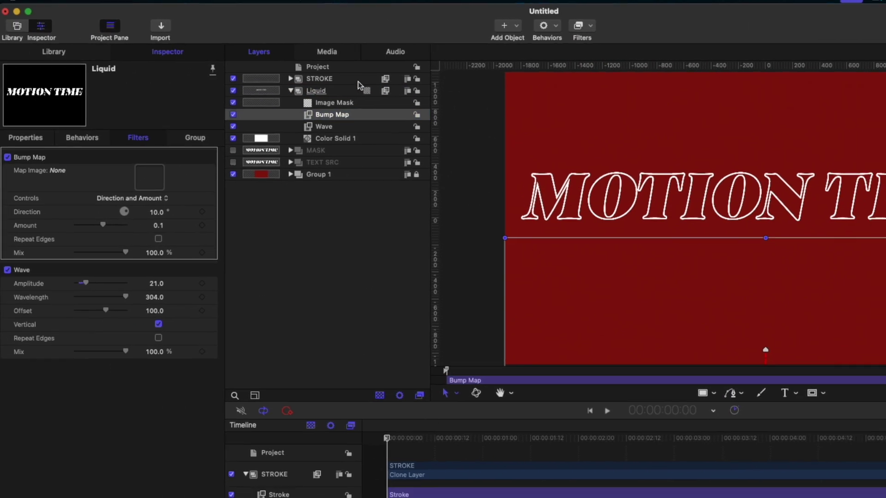
Step: Create a new empty group above Liquid and name it MAP
click(332, 94)
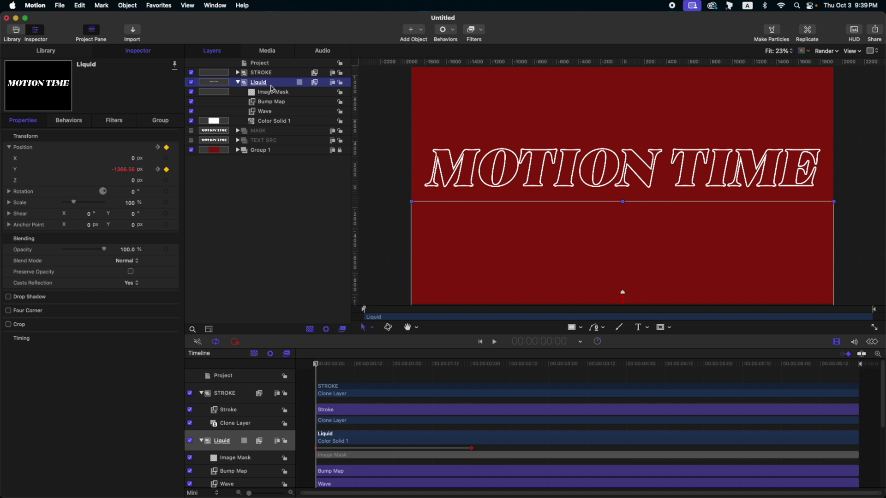
key(super+shift+g)
double_click(275, 83)
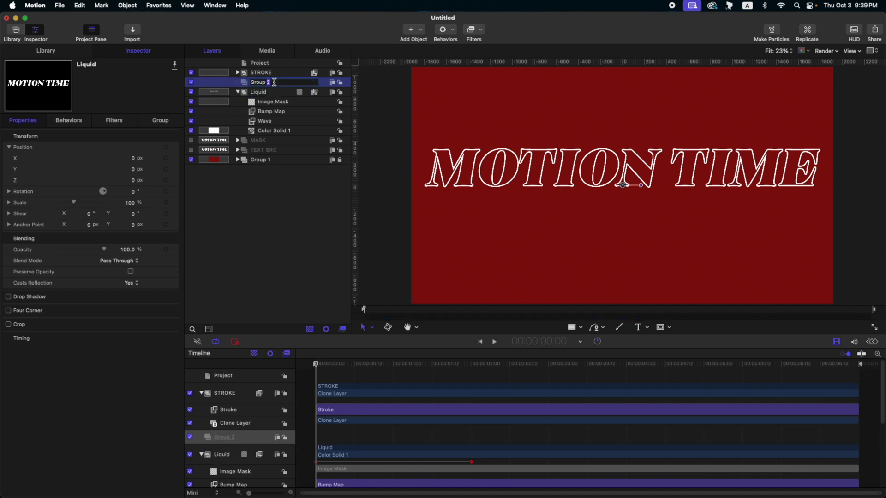
text(MAP)
key(Return)
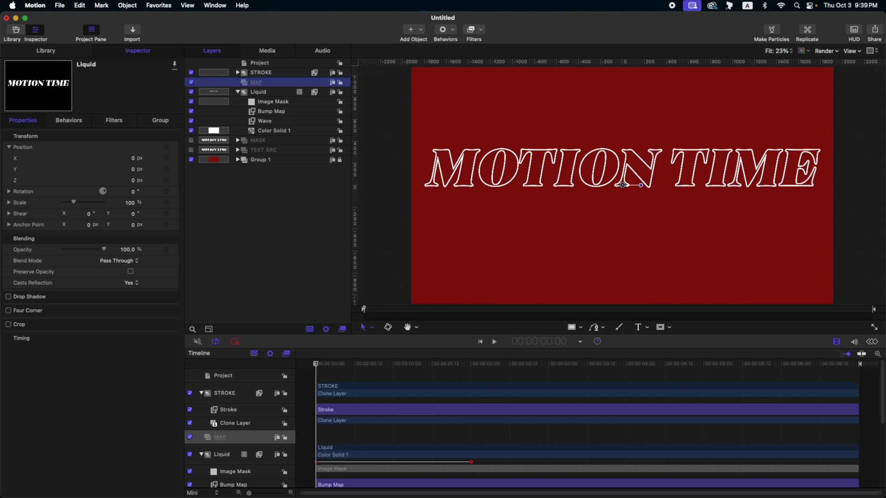
Step: Add a Clouds generator to MAP with layers 1–3 strength 0, Horizontal Scale 87, Vertical Scale 42
click(414, 31)
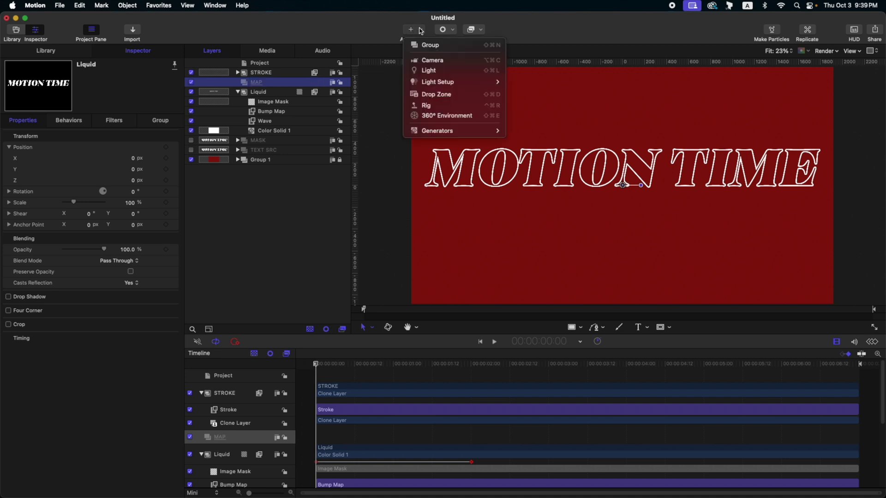
mouse_move(452, 130)
mouse_move(530, 140)
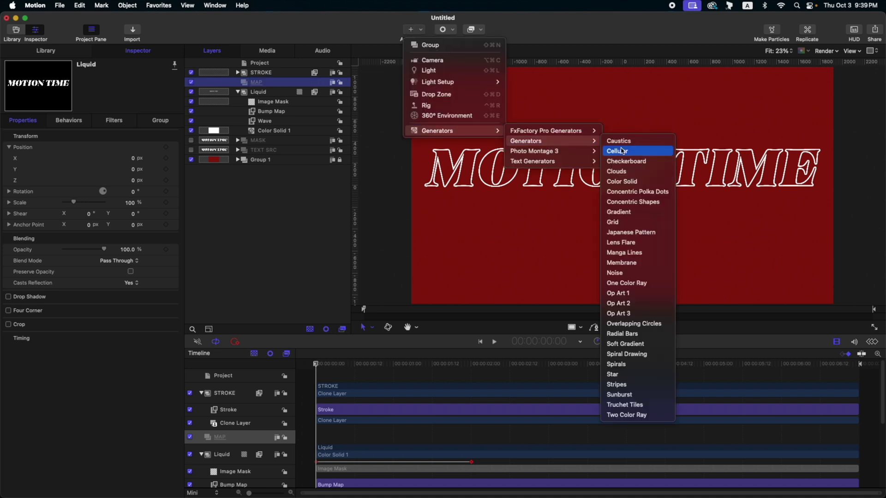
click(619, 171)
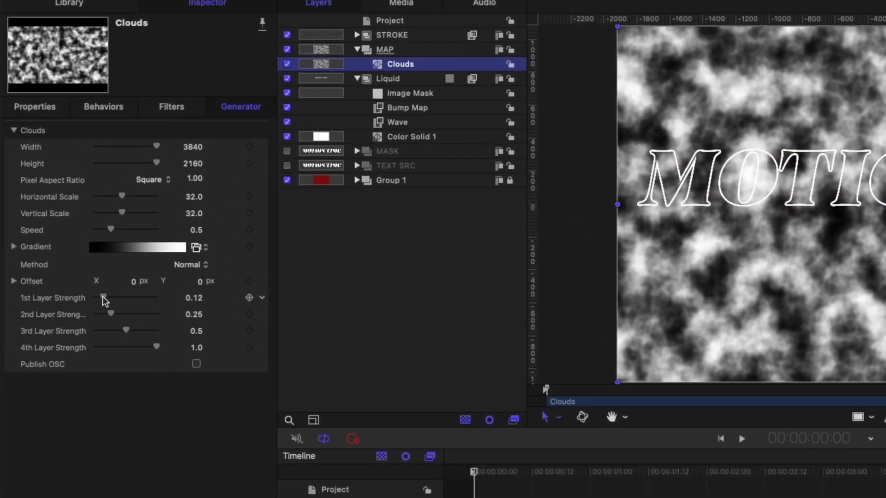
drag(102, 299, 95, 314)
drag(126, 331, 95, 331)
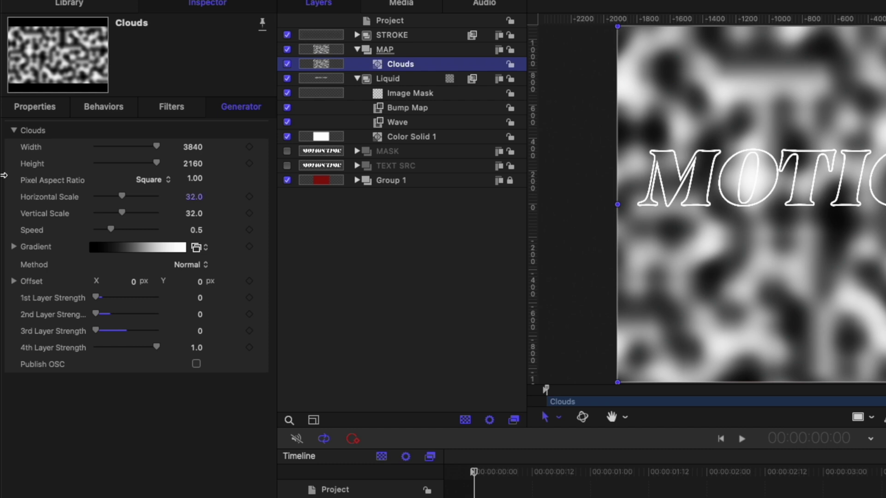
drag(122, 213, 196, 213)
click(14, 281)
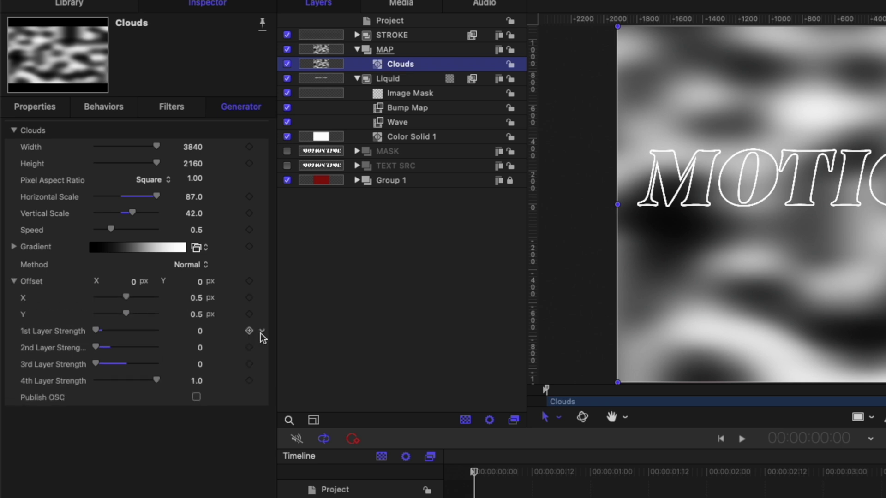
Step: Add a 0.16 px Rate behaviour to the Clouds' Offset X and preview the drift
click(262, 298)
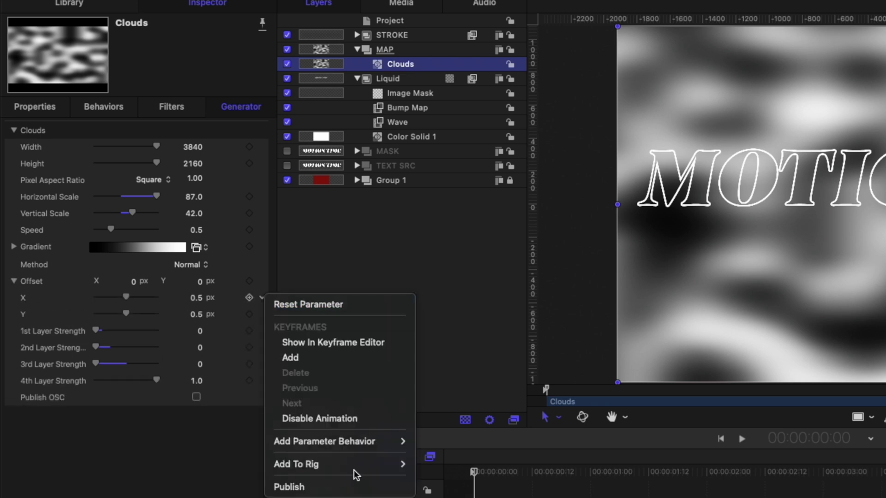
mouse_move(332, 441)
click(443, 487)
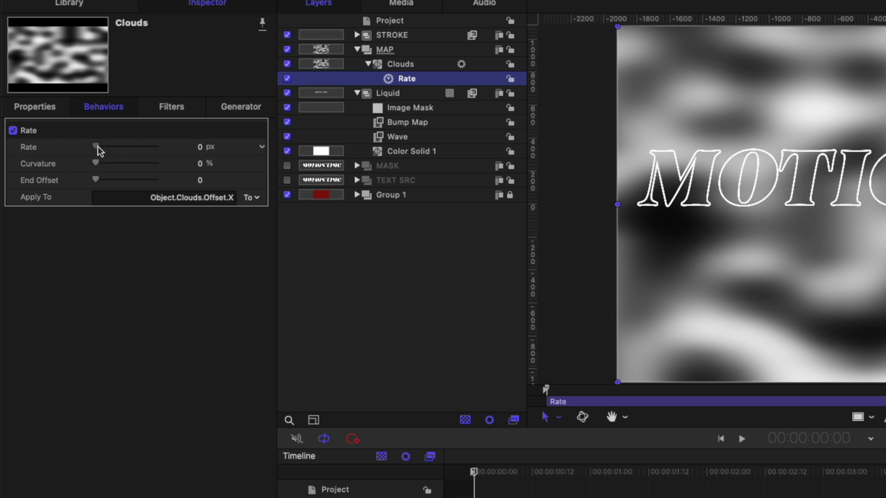
drag(99, 148, 110, 151)
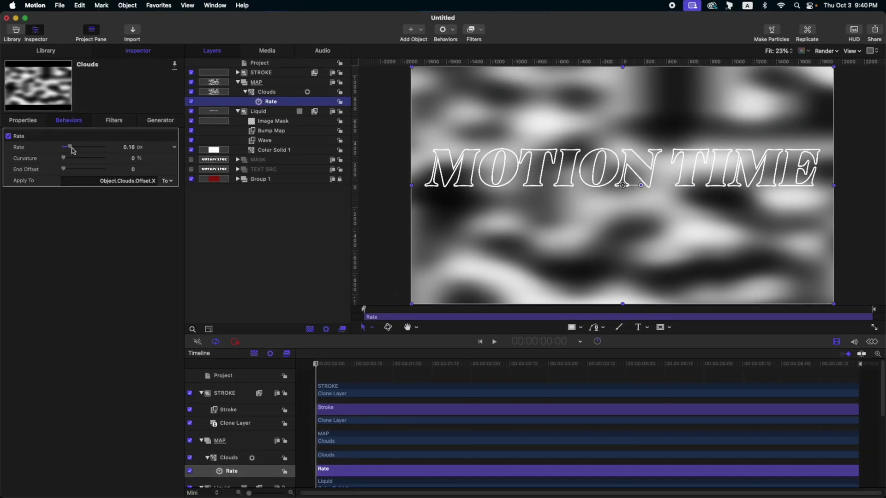
key(space)
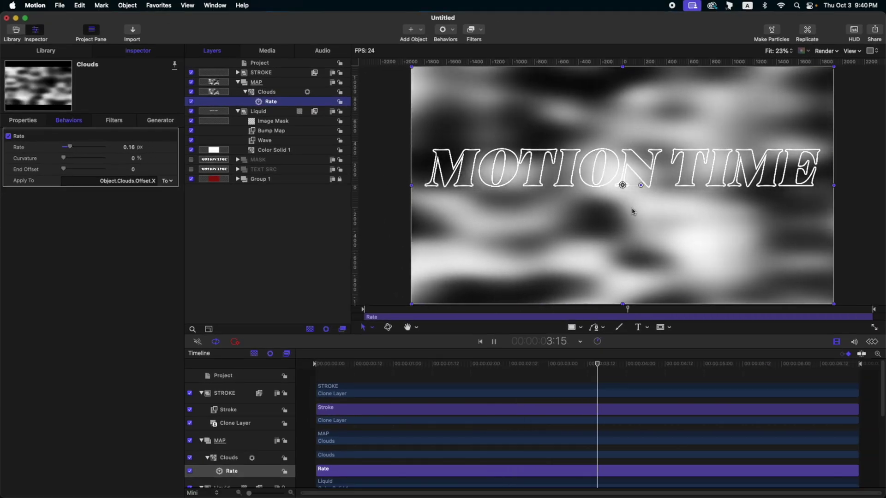
key(space)
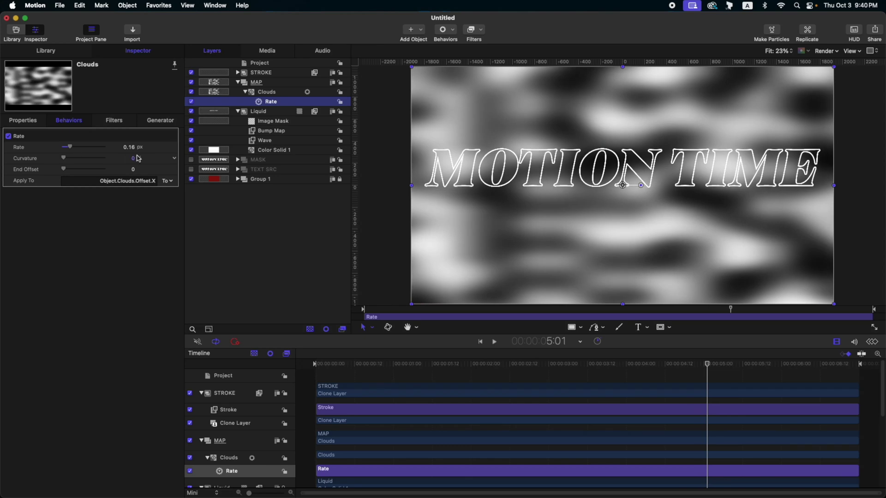
click(123, 147)
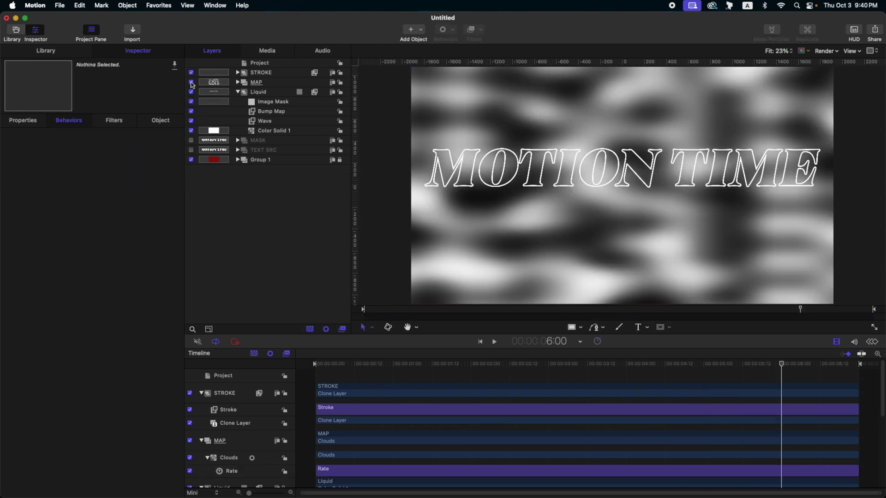
Step: Hide MAP and set it as the Bump Map's Map Image
click(191, 82)
click(275, 113)
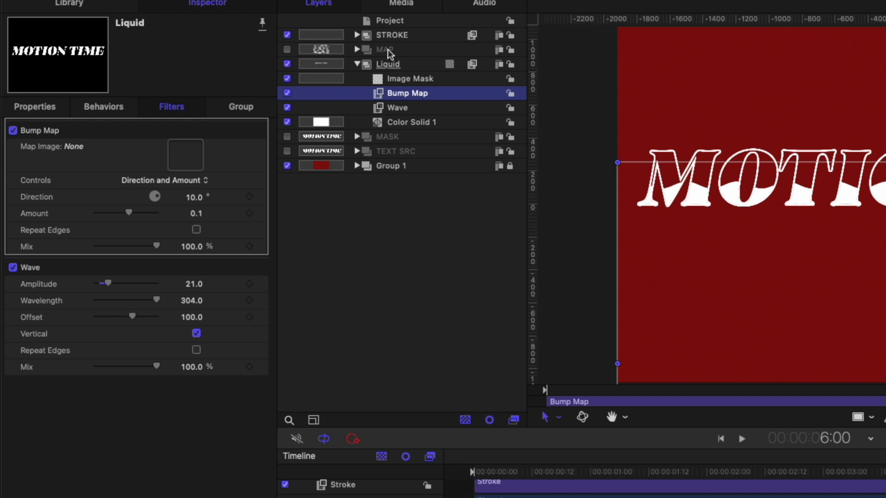
drag(388, 51, 189, 157)
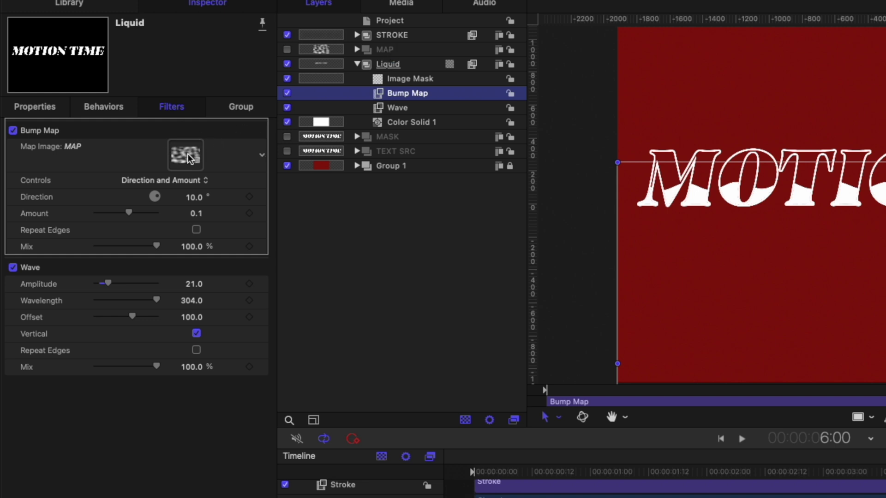
Step: Switch the bump controls to separate scales: Vertical 0, Horizontal 0.16, then preview
click(184, 186)
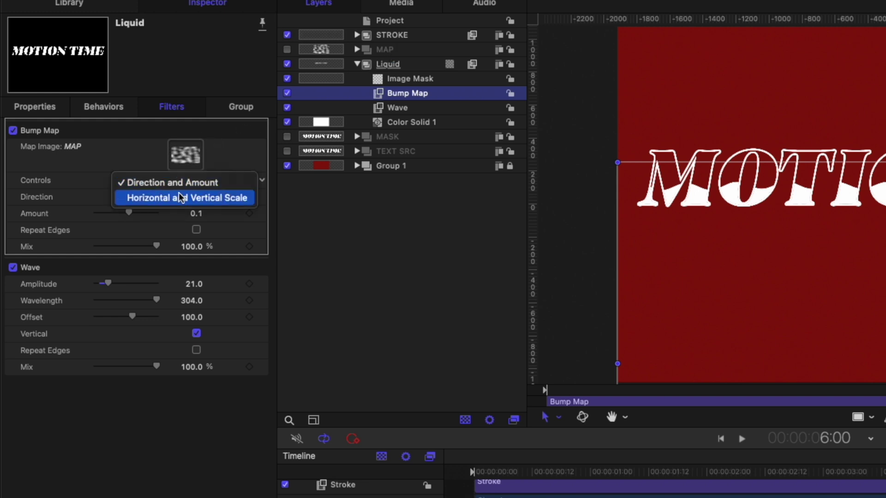
click(181, 197)
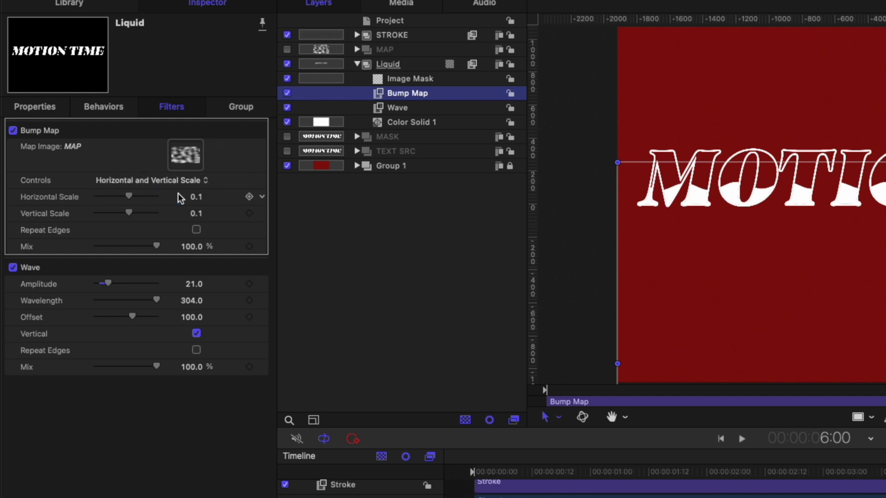
click(196, 215)
text(0)
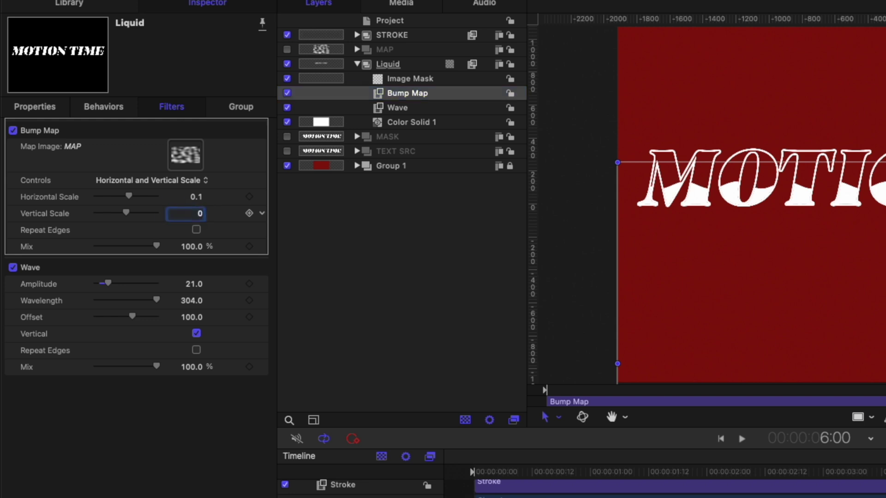
key(Return)
drag(129, 200, 134, 197)
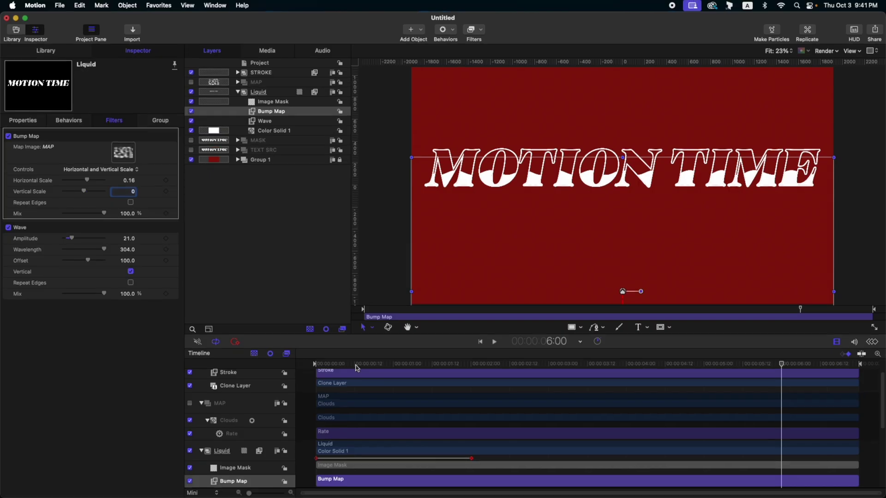
key(space)
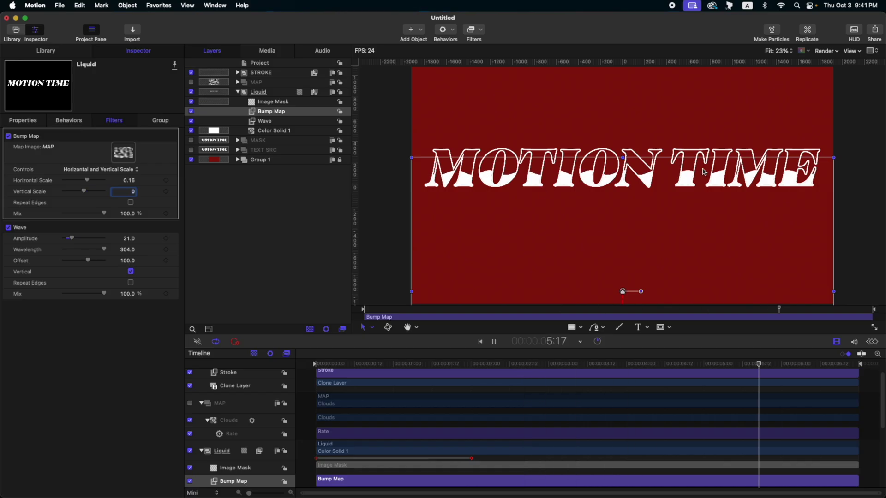
Step: Stop playback and show the Liquid group's Position curve in an enlarged Keyframe Editor
key(space)
click(276, 94)
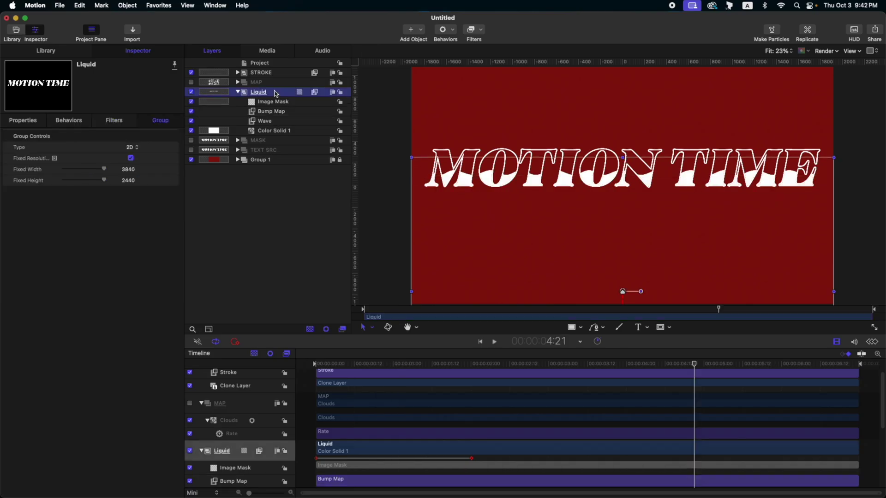
click(24, 121)
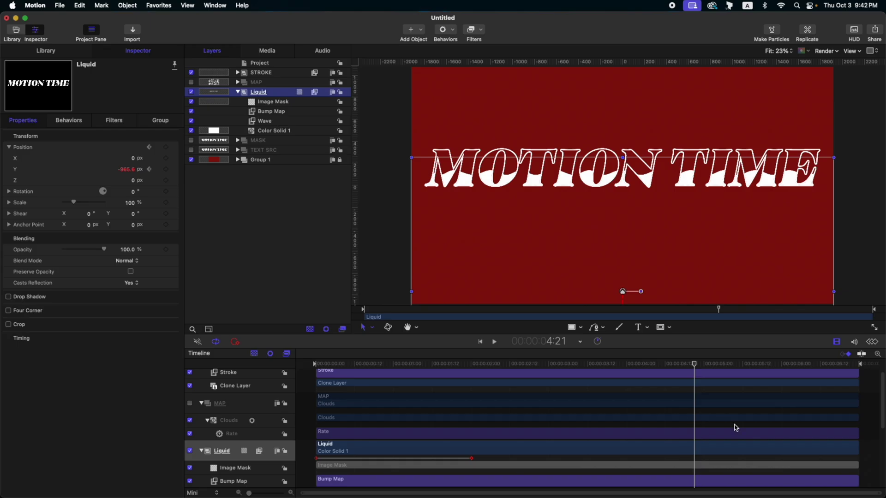
click(873, 342)
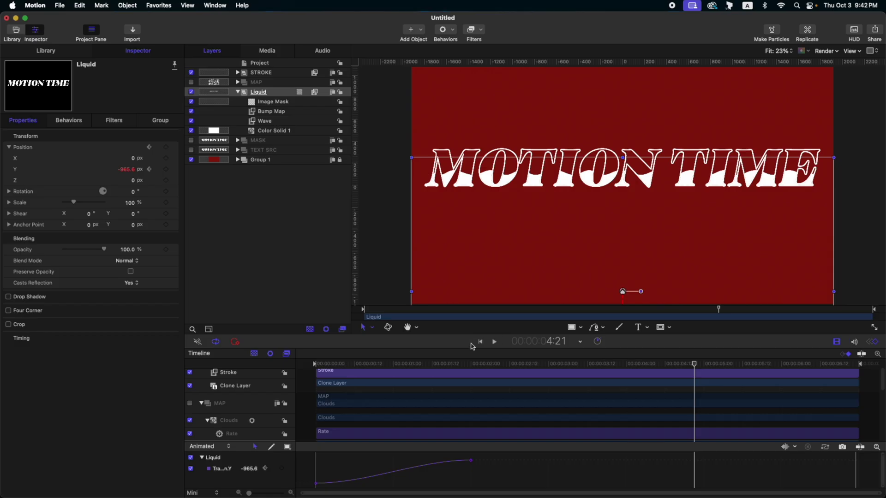
click(837, 342)
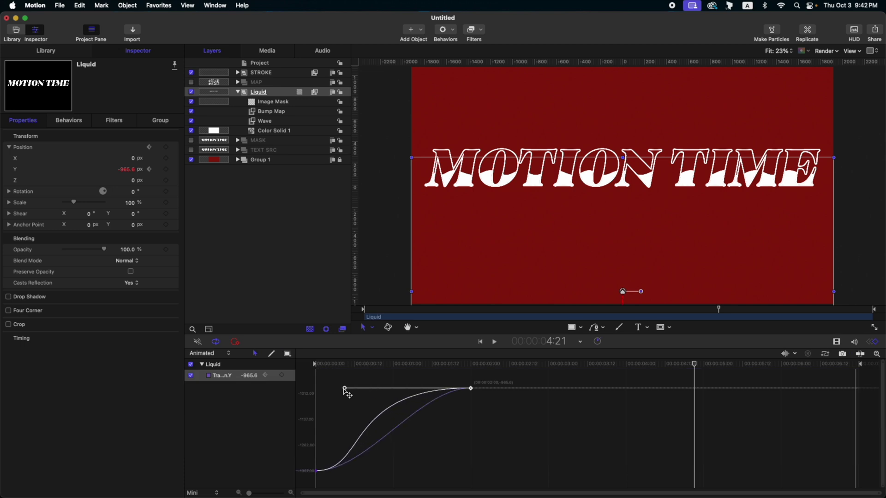
Step: Ease the first Y keyframe's handle, replay the fill from the start, then expand STROKE
drag(377, 473, 459, 471)
key(Home)
key(space)
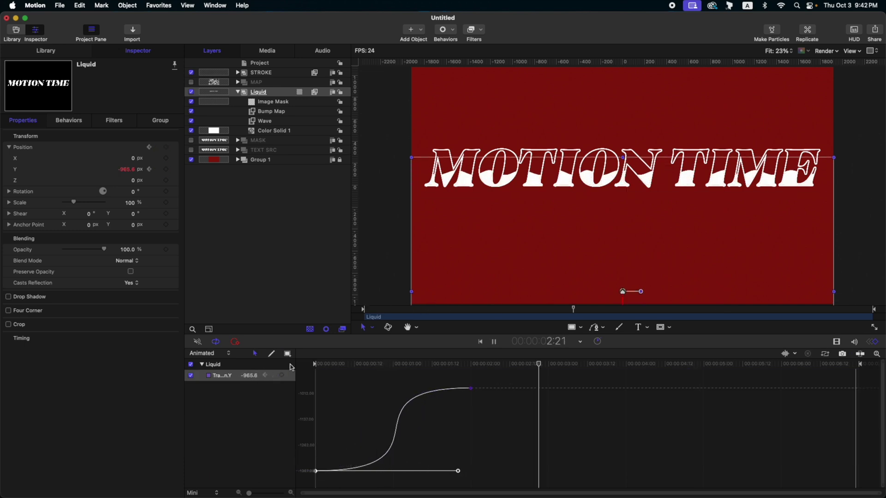
click(278, 95)
click(238, 73)
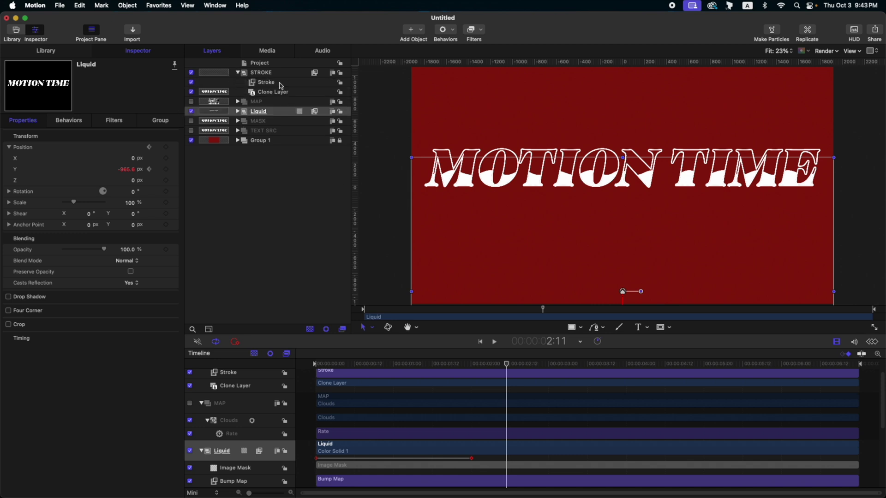
Step: Set the Stroke filter to a white, 10-width outside stroke hiding the source, then preview and collapse STROKE
click(281, 83)
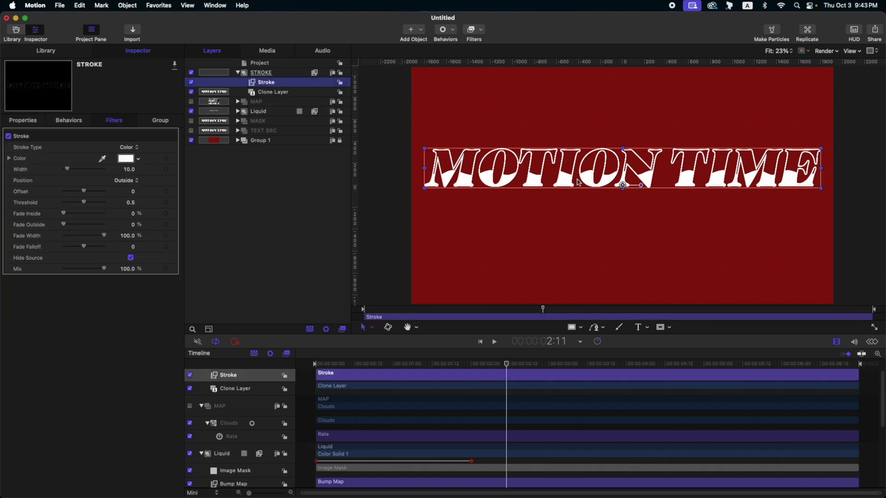
scroll(566, 181, up, 10)
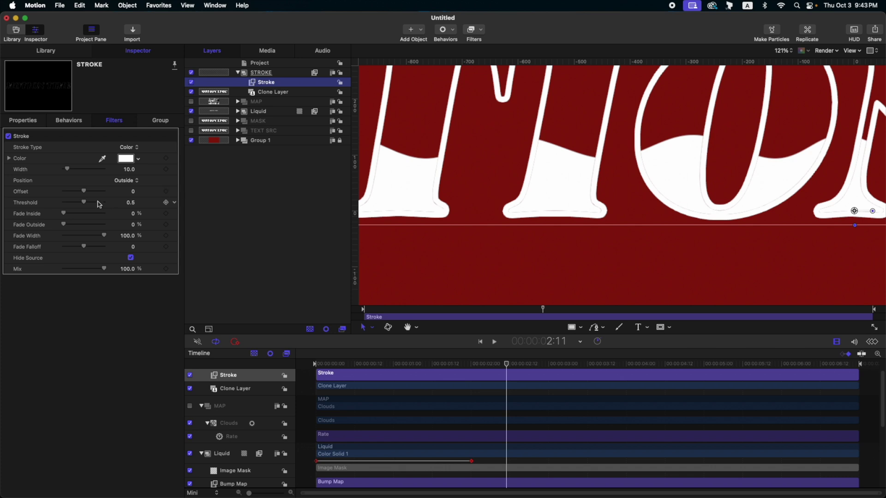
drag(85, 205, 669, 210)
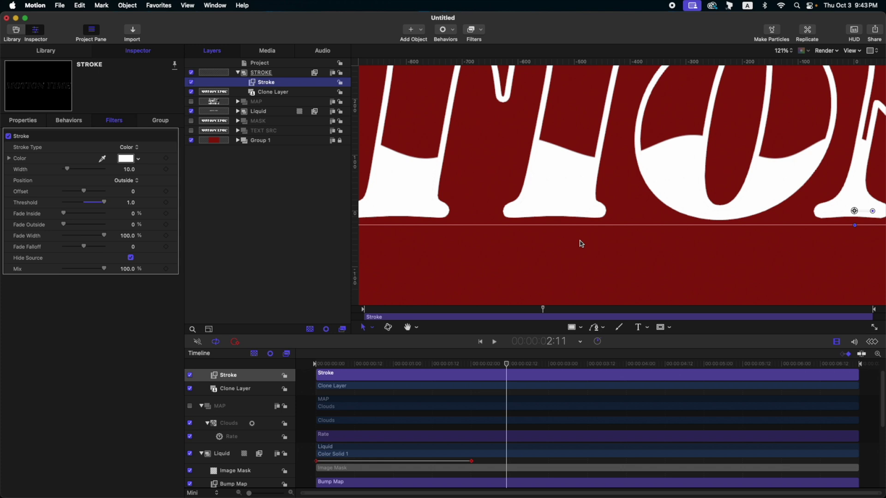
key(shift+z)
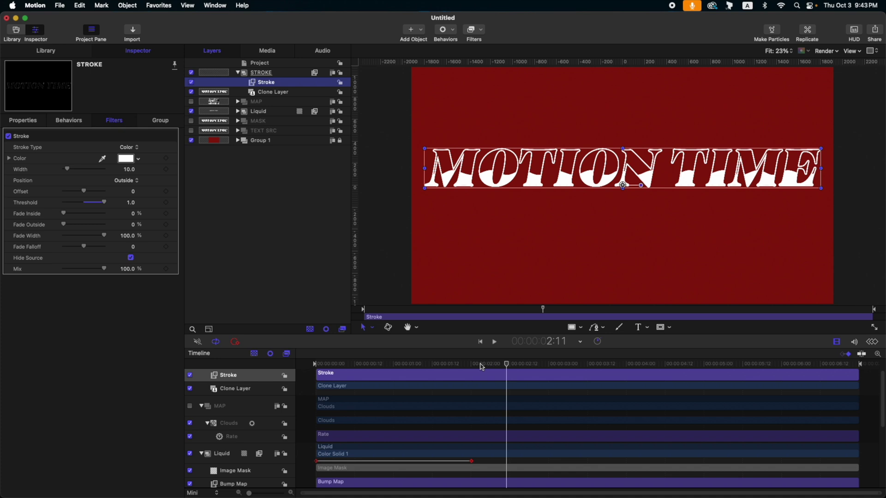
mouse_move(481, 367)
mouse_down()
mouse_move(342, 367)
mouse_move(526, 367)
mouse_up()
click(238, 72)
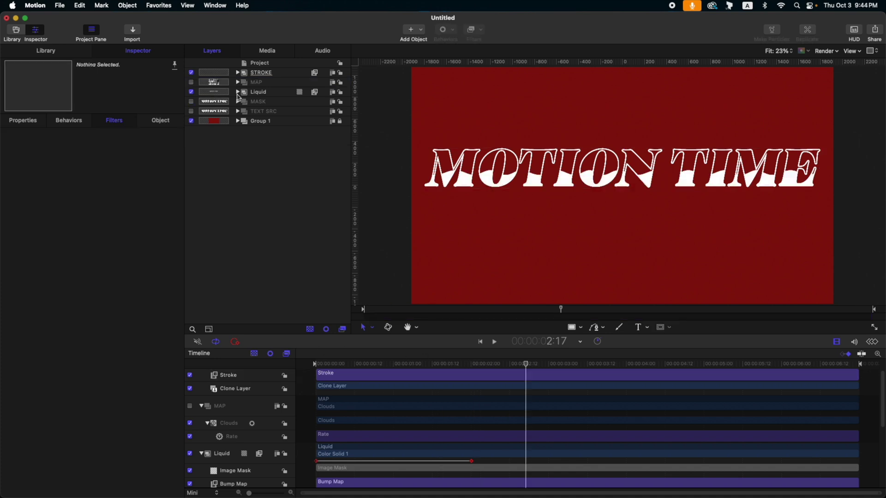
Step: Create Group 2 and move STROKE, MAP, Liquid, MASK and TEXT SRC into it
click(282, 73)
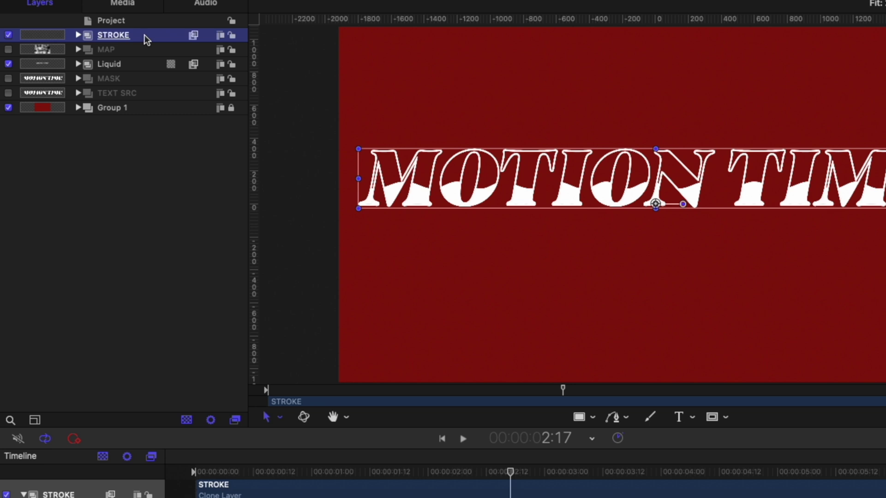
key(super+shift+n)
click(140, 49)
shift+click(138, 107)
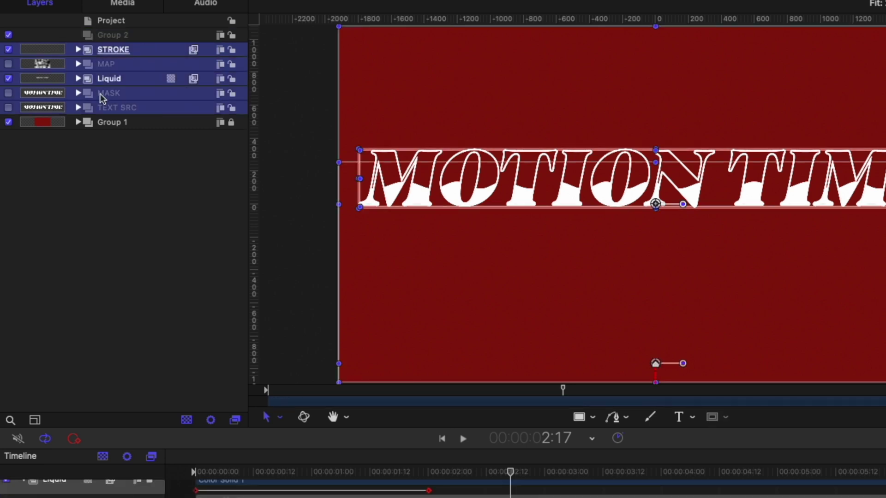
mouse_move(103, 97)
mouse_down()
mouse_move(135, 56)
mouse_move(134, 37)
mouse_up()
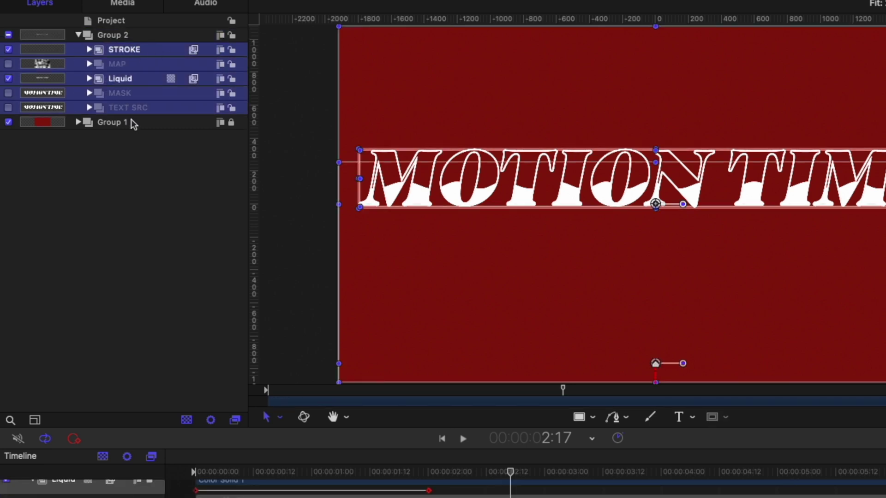
click(145, 81)
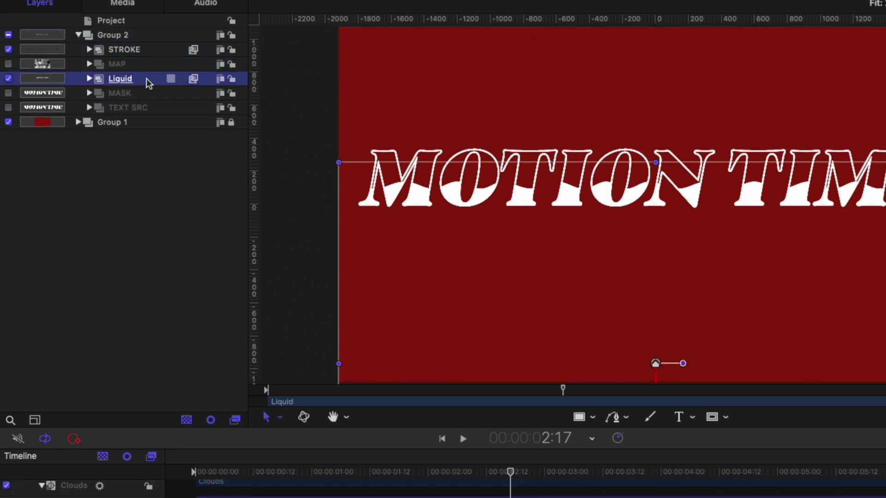
Step: Duplicate Liquid, remove the copy's Image Mask, and move Liquid copy just below Group 2
drag(154, 83, 62, 29)
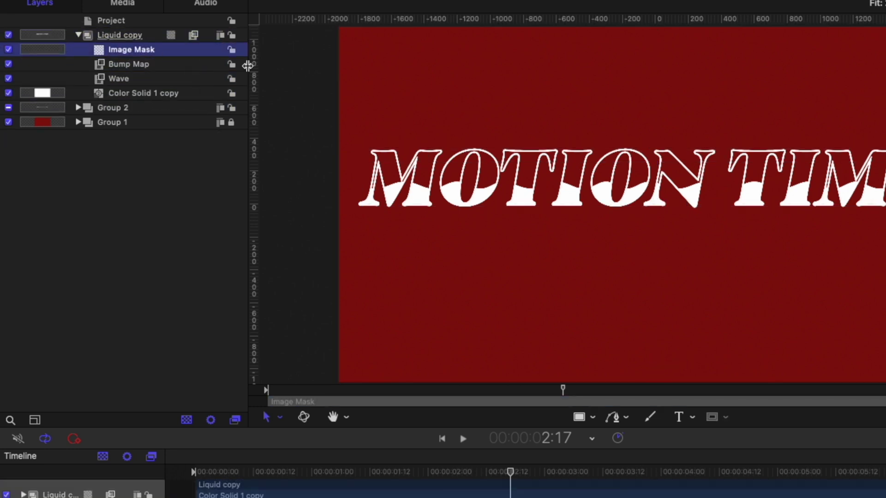
key(Delete)
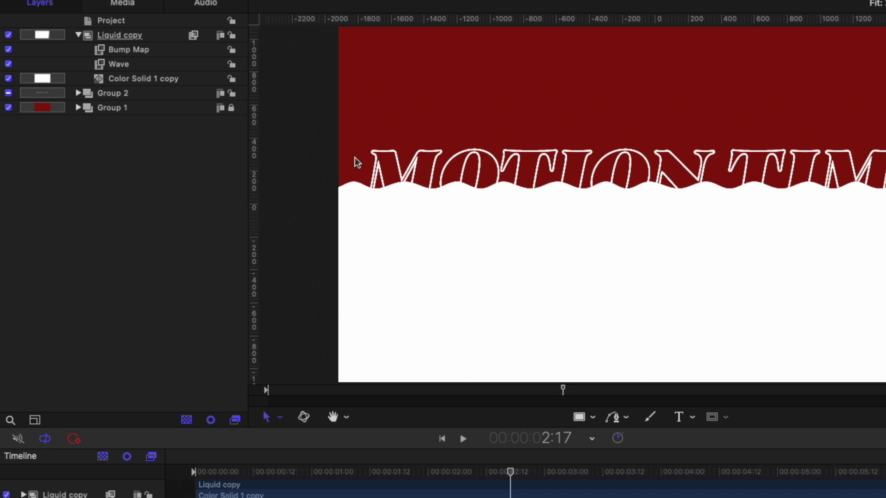
click(78, 35)
click(149, 39)
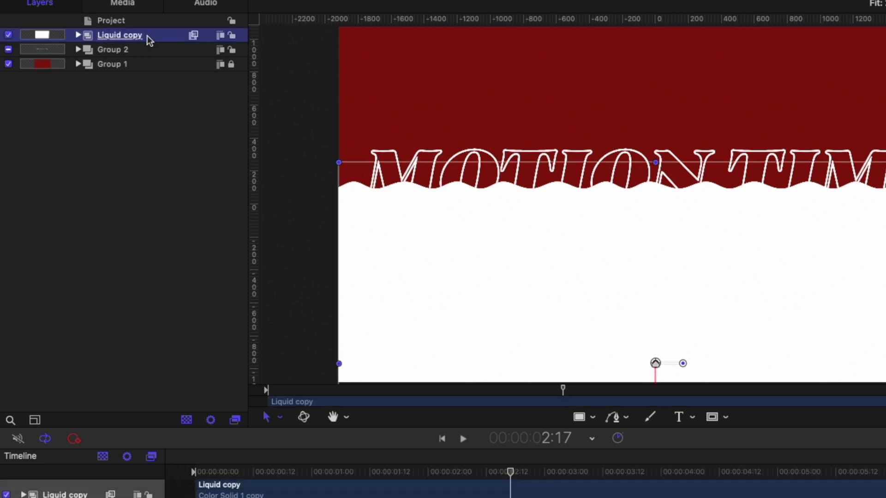
key(super+bracketleft)
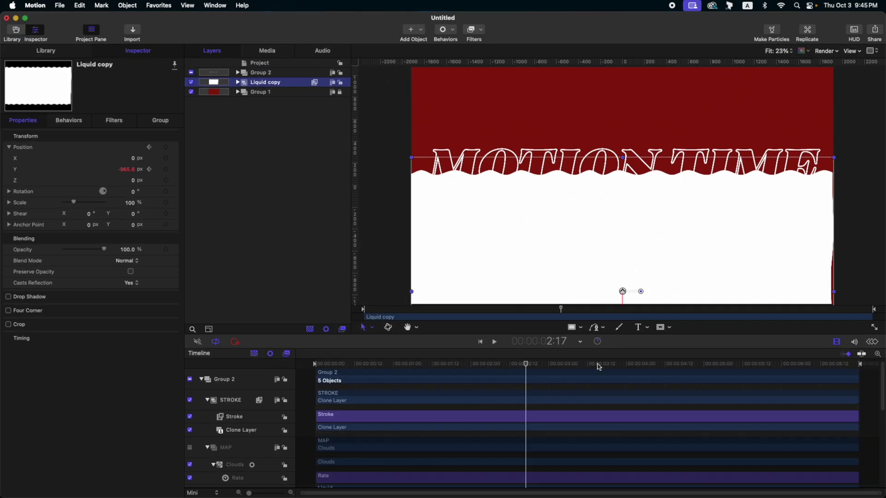
Step: Shift Liquid copy's Y position rise keyframes later so they start at 5 seconds
scroll(487, 497, down, 5)
click(317, 457)
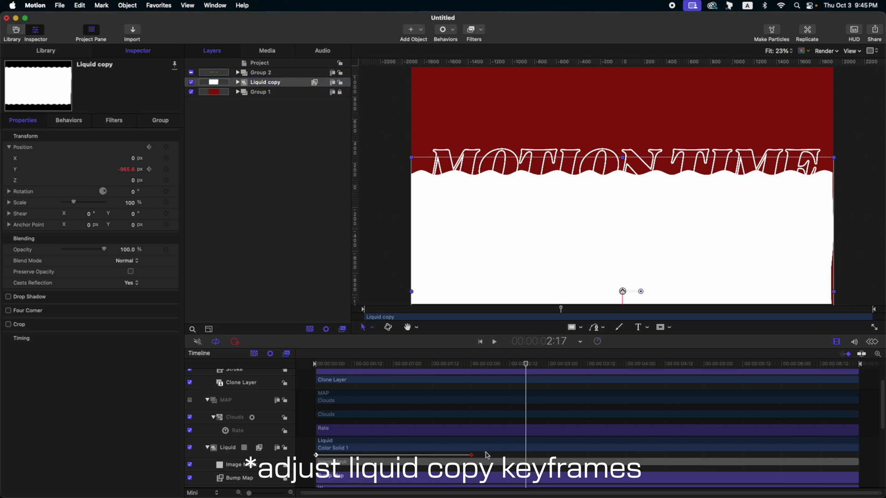
drag(473, 457, 860, 451)
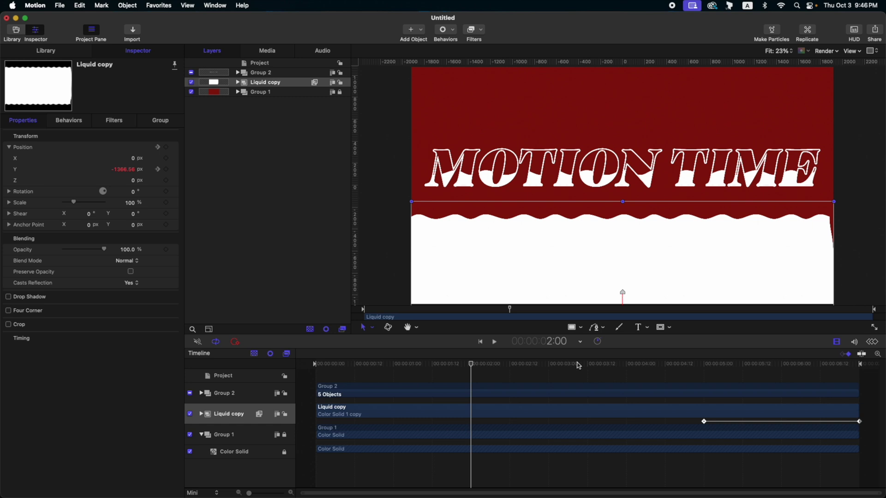
Step: Raise Liquid copy slightly at 5:00 and set its Position Y to -584.6 at 6:23
drag(578, 366, 705, 368)
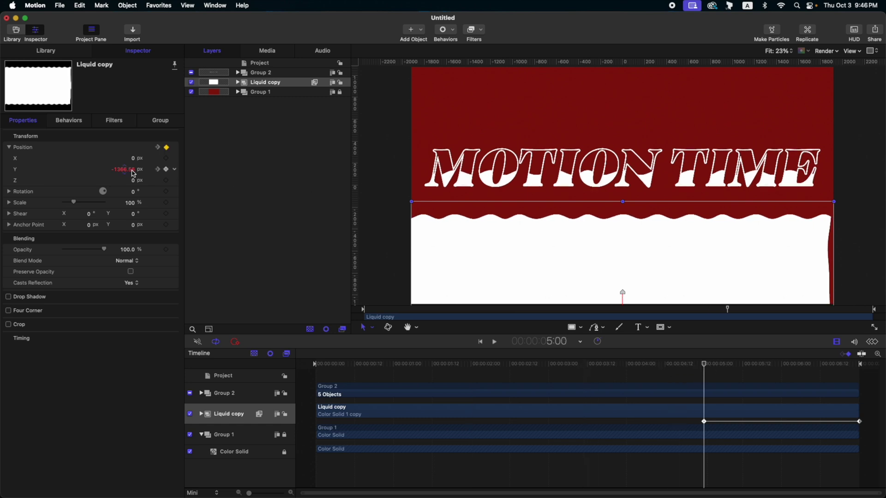
drag(131, 172, 148, 172)
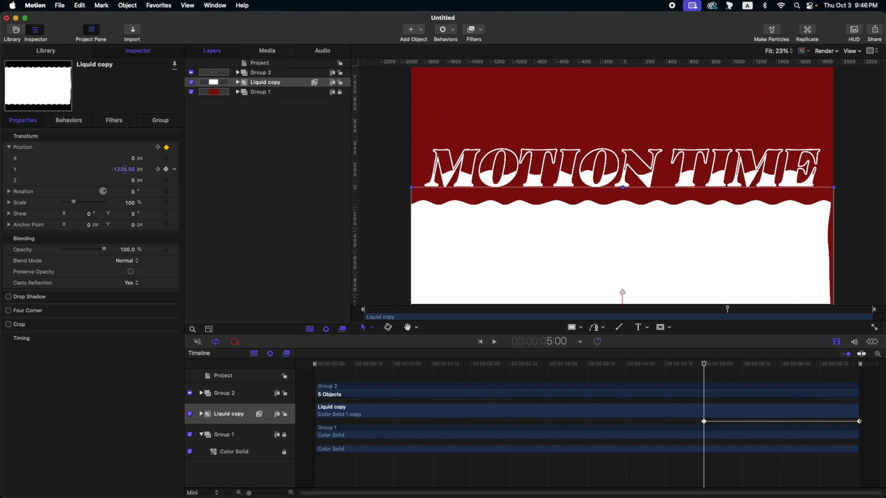
click(158, 169)
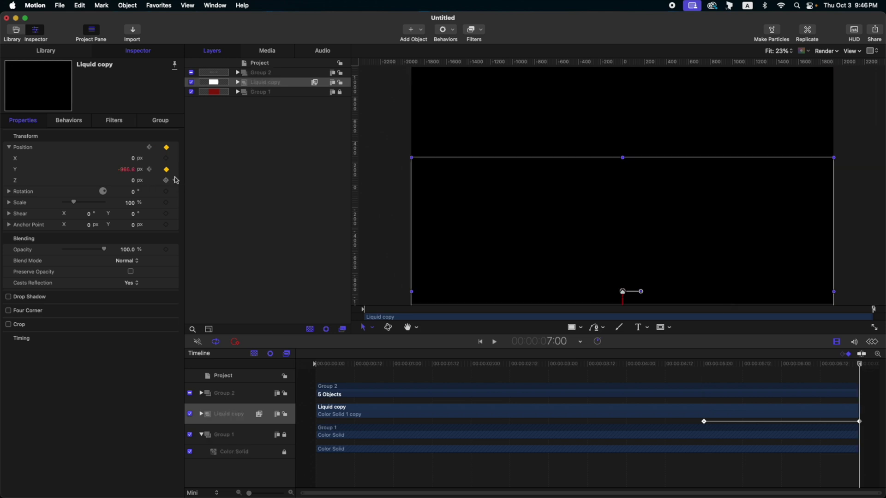
key(Left)
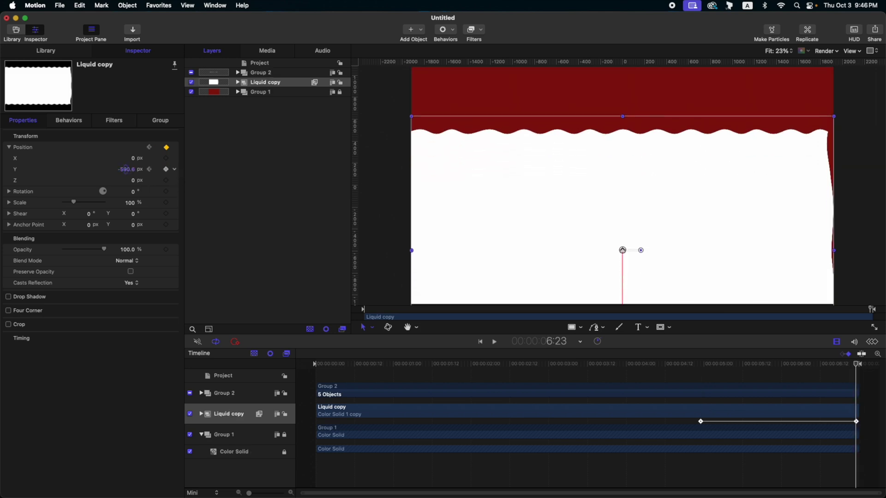
drag(125, 169, 189, 183)
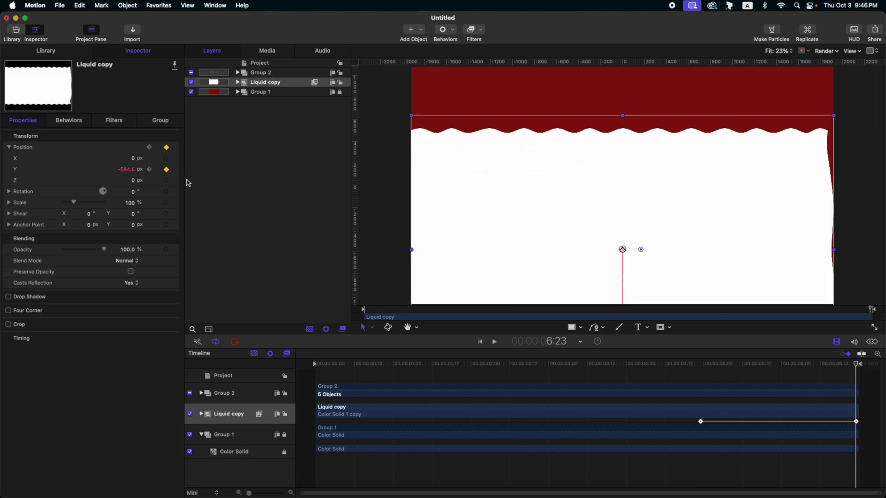
Step: Hide Liquid copy and add an Image Mask to Group 2 using Liquid copy as source
click(191, 82)
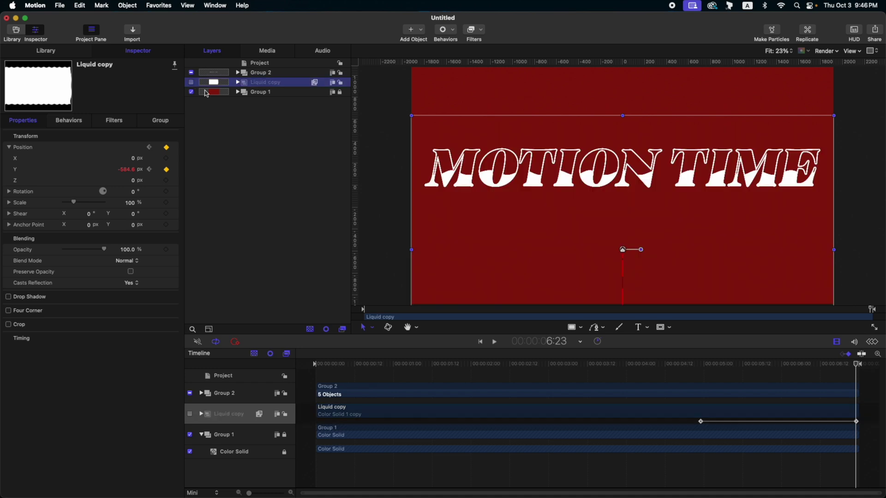
click(278, 74)
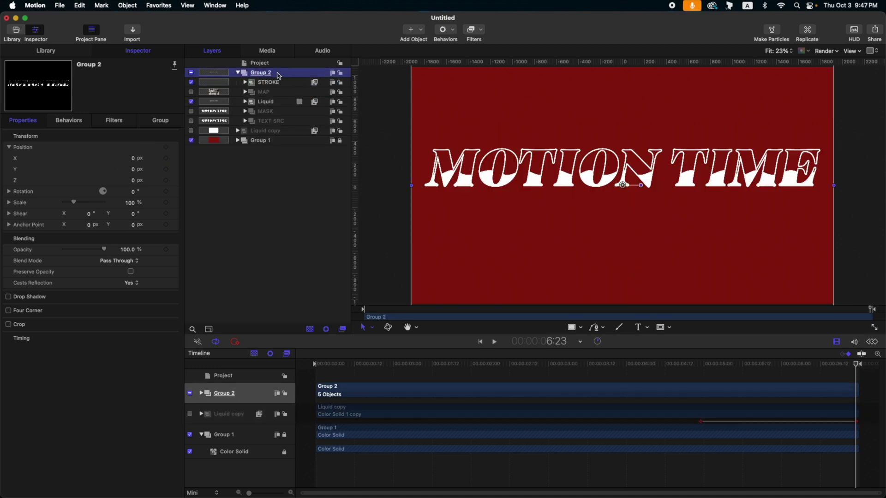
key(super+shift+m)
drag(278, 144, 121, 159)
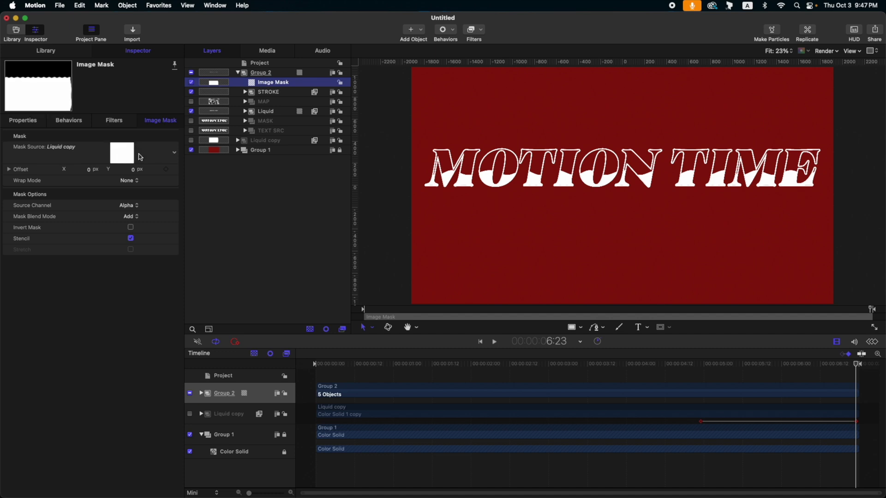
Step: Set the image mask's blend mode to Subtract and play the animation from the start
click(701, 365)
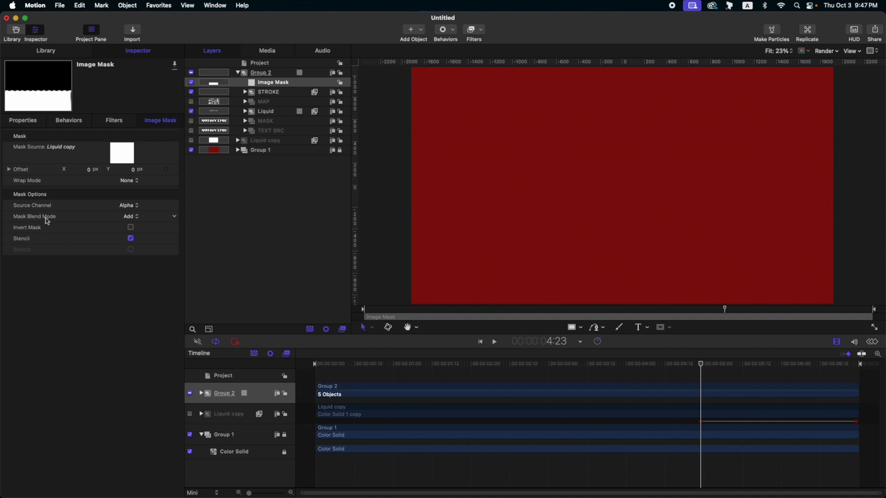
click(128, 217)
click(134, 225)
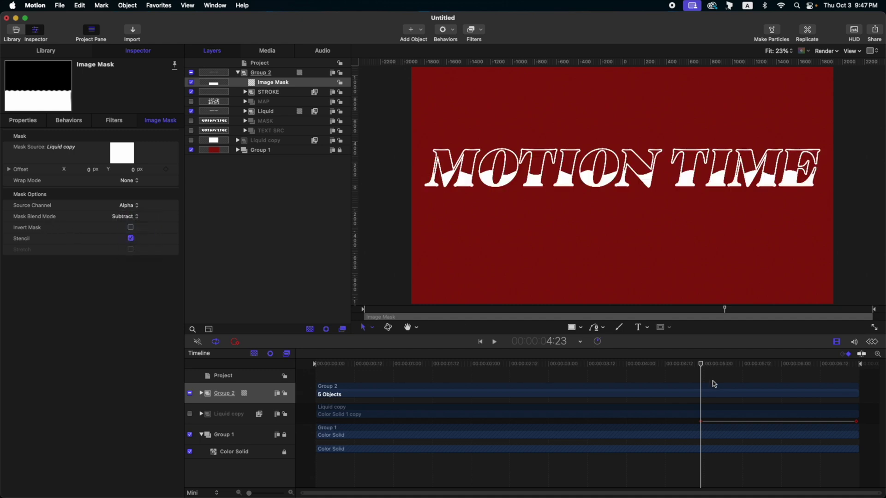
click(289, 264)
key(Home)
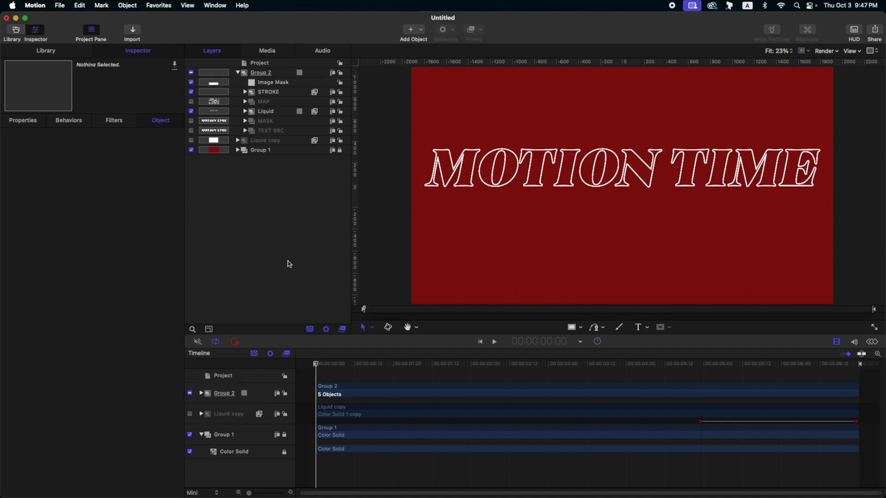
key(space)
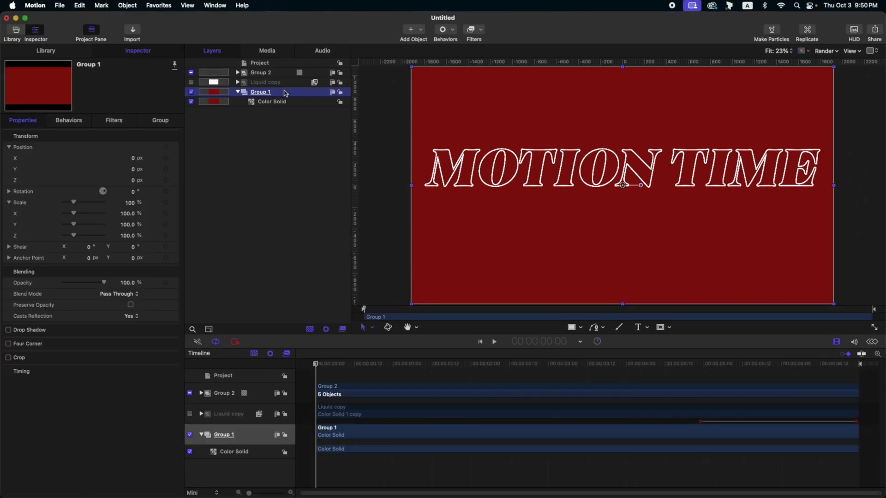
Step: Add a static Caustics generator to Group 1, scale it to 260.11 × 205.02%, and group it
click(52, 53)
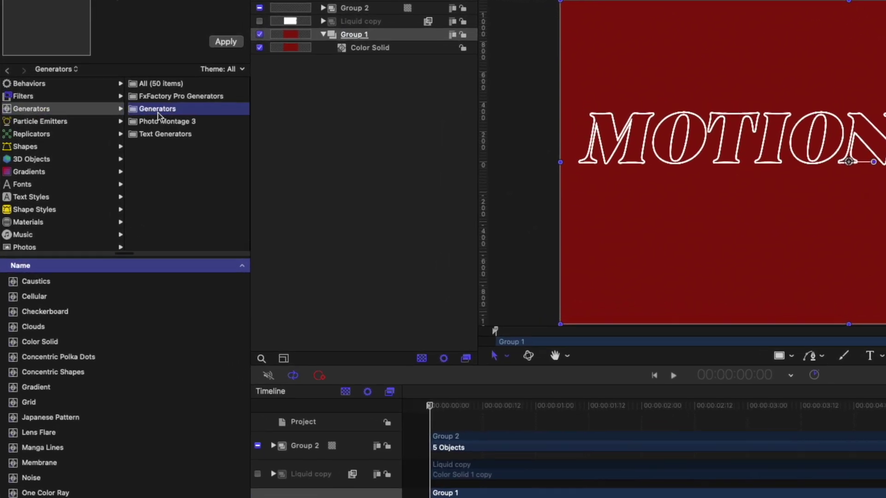
click(44, 285)
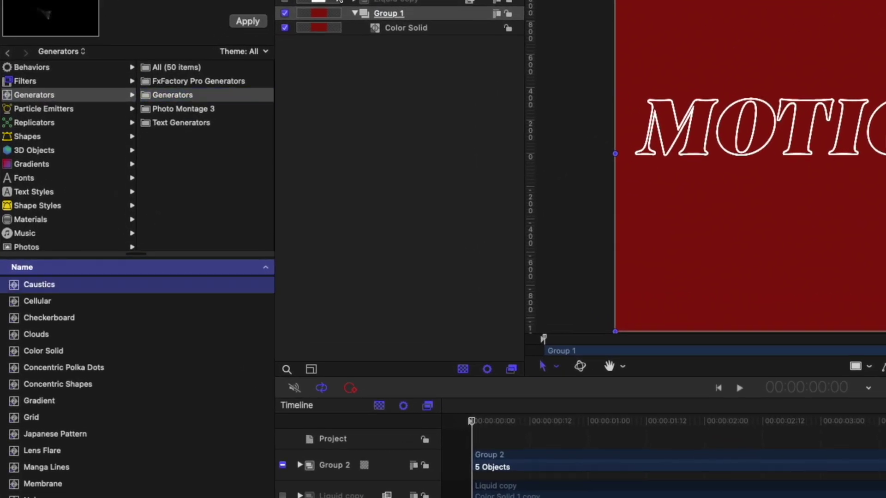
click(252, 23)
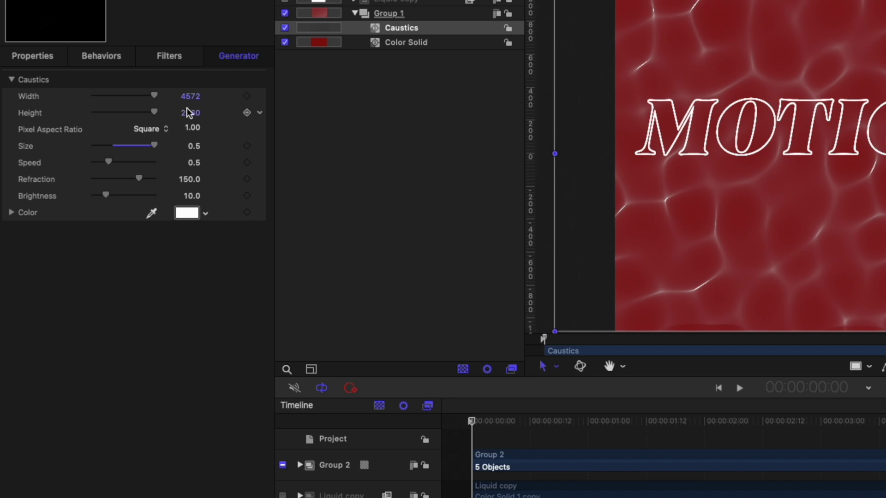
drag(109, 162, 87, 164)
click(52, 61)
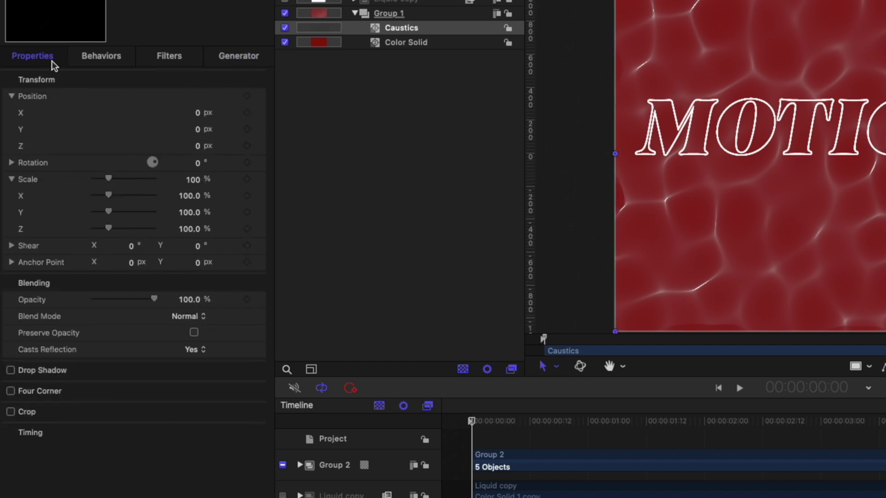
drag(110, 199, 130, 197)
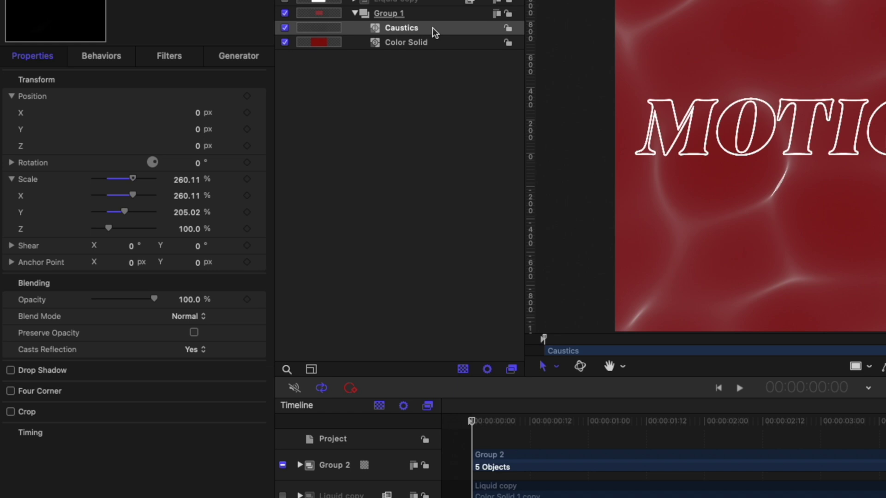
key(super+shift+g)
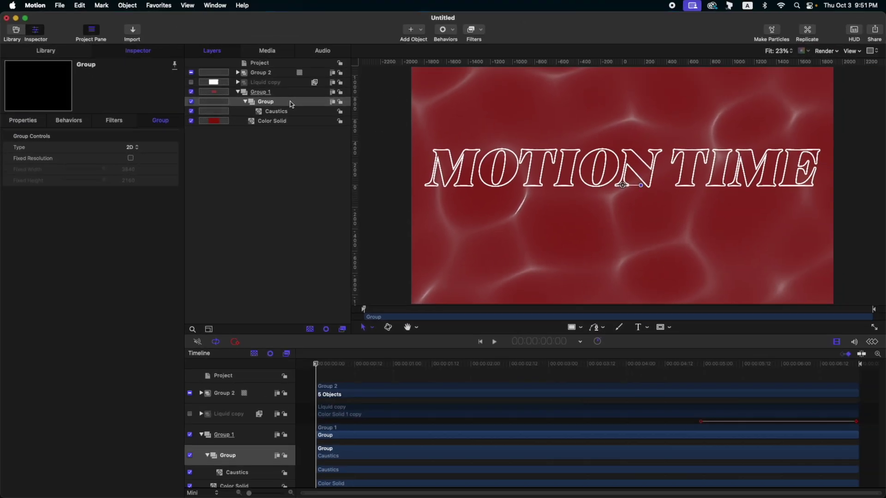
double_click(291, 103)
Step: Name the new group TExture and add a Levels filter to it
text(TExtu)
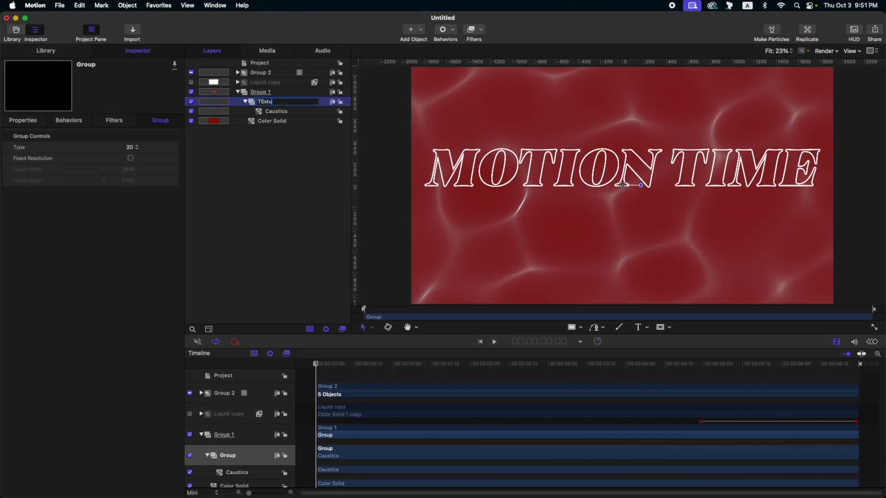
text(re)
key(Return)
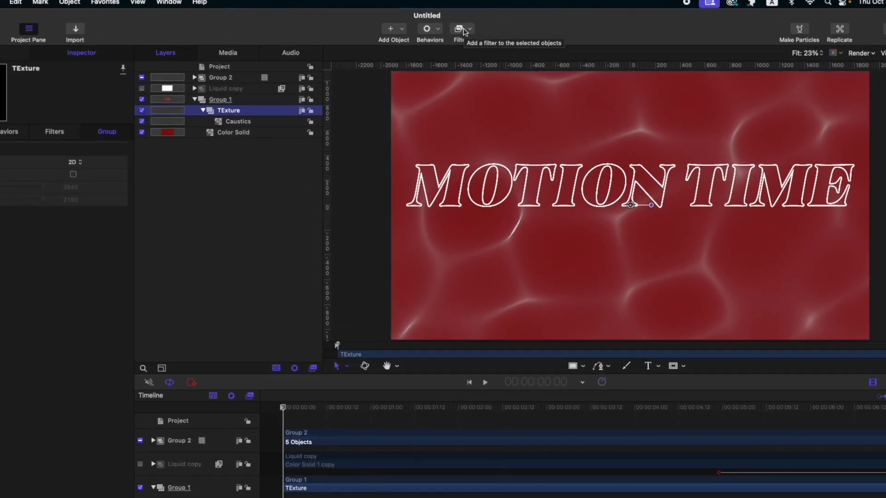
click(474, 29)
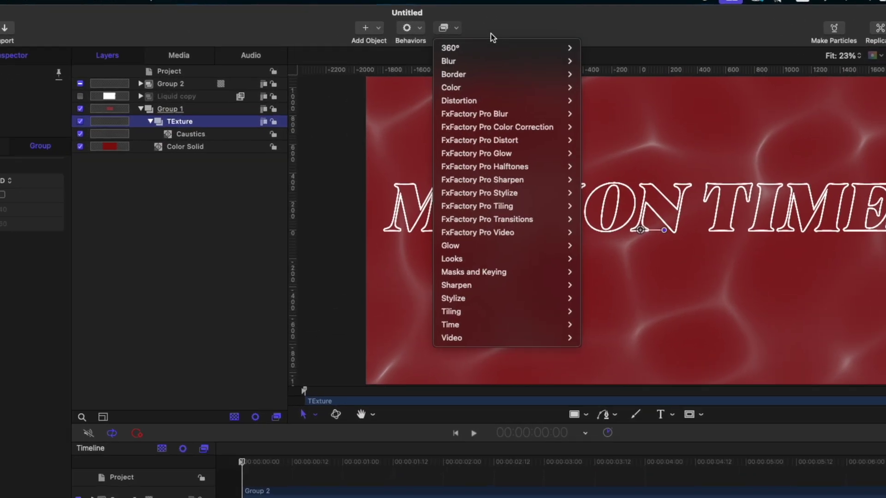
mouse_move(480, 87)
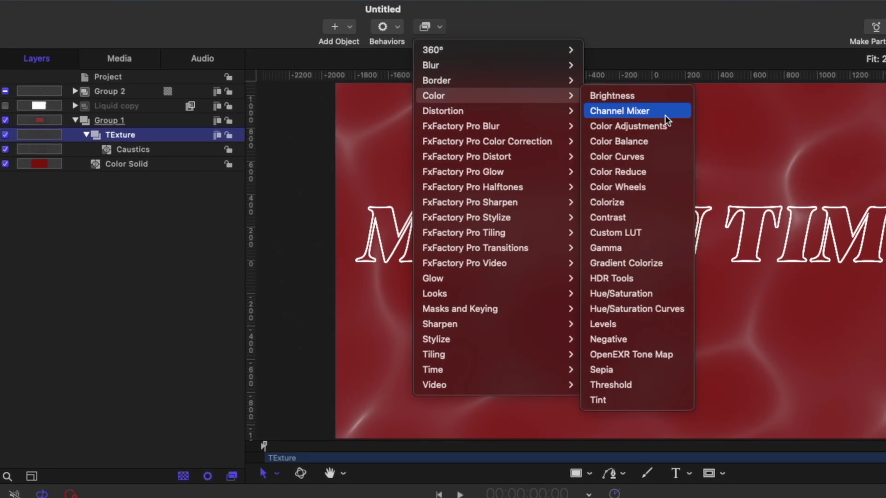
click(652, 332)
Step: Switch Levels to the Alpha channel and pull in white and black points to thin the caustics
click(30, 208)
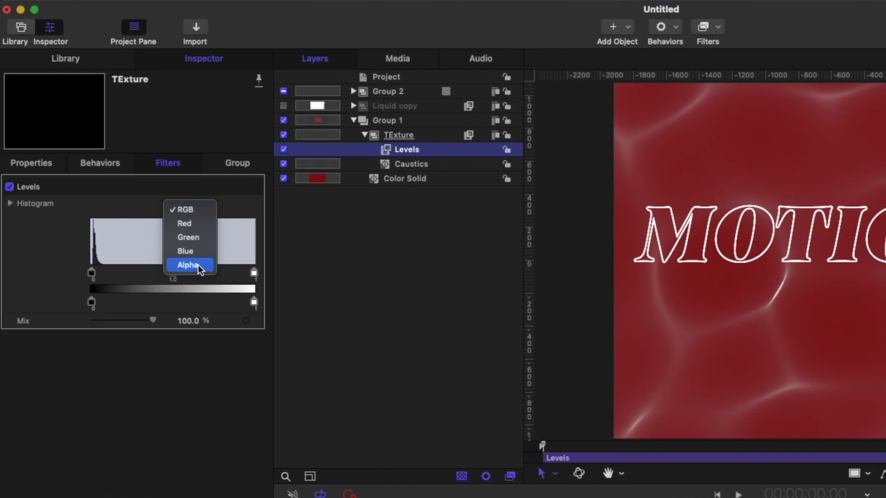
click(198, 263)
drag(254, 273, 171, 276)
drag(90, 275, 140, 276)
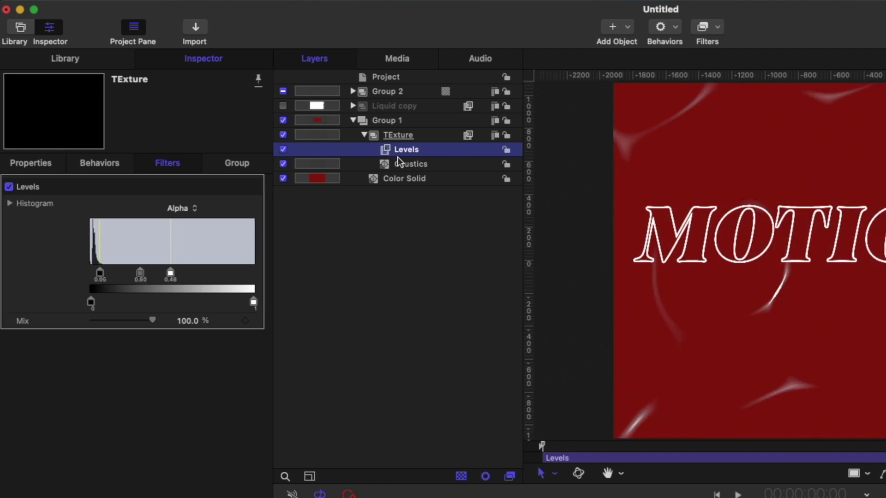
click(423, 135)
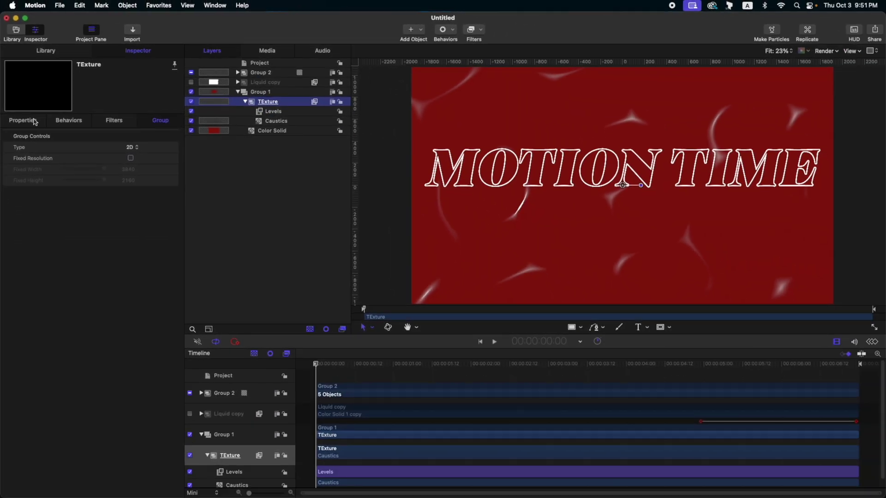
Step: Keyframe TExture's Rotation Z every five frames through frame 20: 90, -90, 180, -180 degrees
click(23, 121)
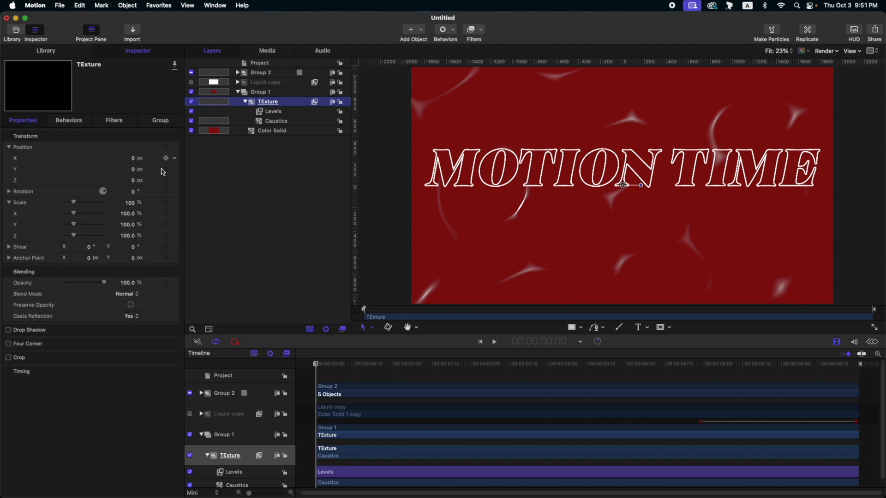
click(10, 204)
click(9, 192)
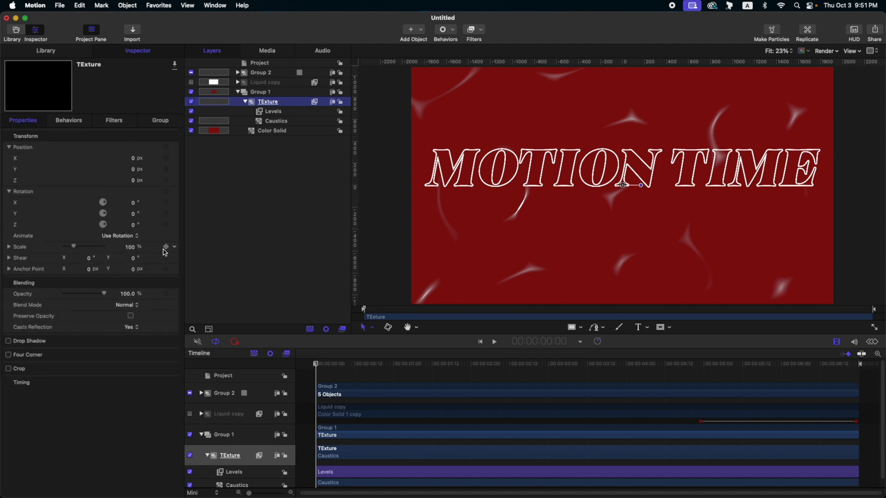
click(166, 225)
key(Right)
key(Right)
key(Right)
key(Right)
key(Right)
click(130, 225)
text(90)
key(Return)
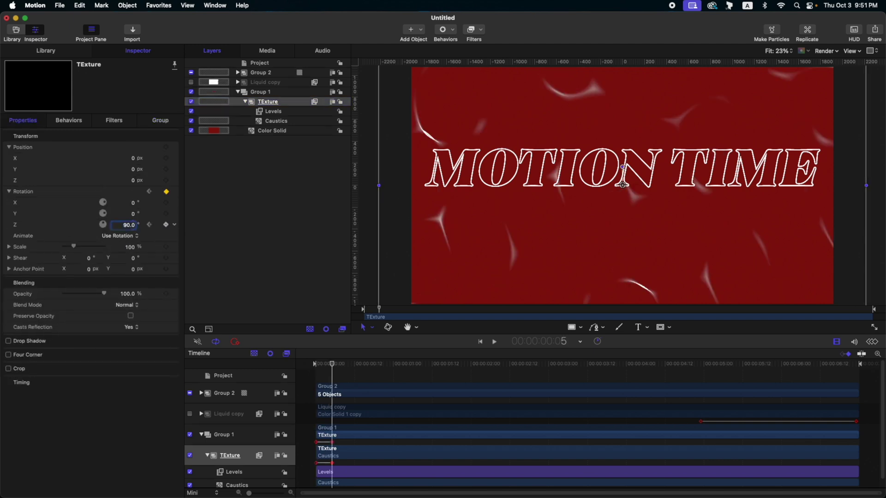
key(Right)
key(Right)
key(Right)
key(Right)
key(Right)
text(-90)
key(Return)
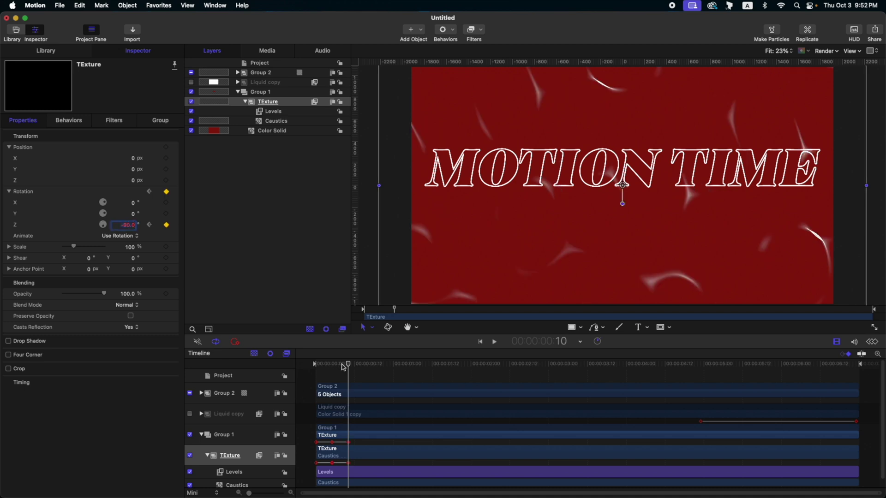
key(Right)
key(Right)
key(Right)
key(Right)
key(Right)
key(Return)
key(Right)
key(Right)
key(Right)
key(Right)
key(Right)
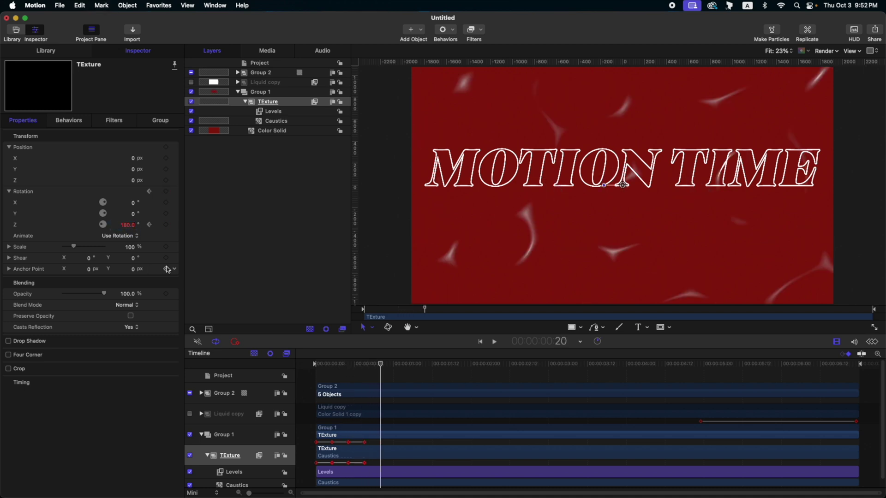
Step: Make the rotation keys Constant with Ping-Pong after the last key, and blend TExture as Overlay
click(874, 343)
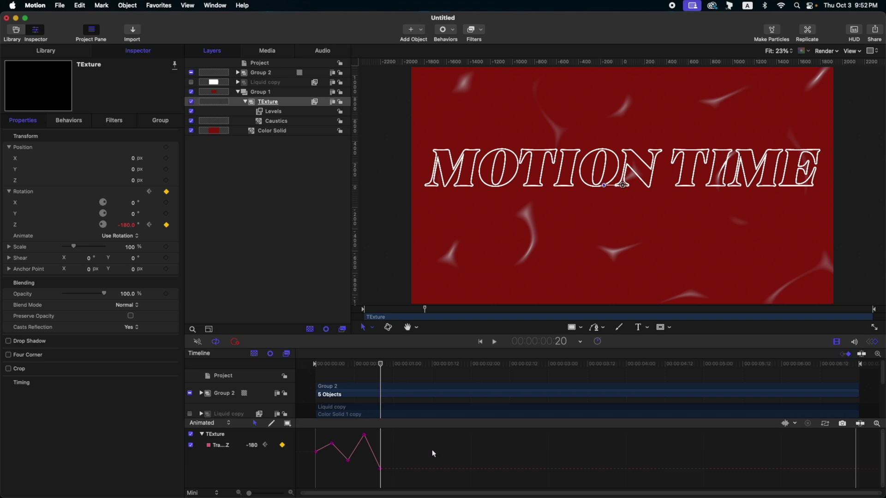
click(364, 436)
right_click(379, 473)
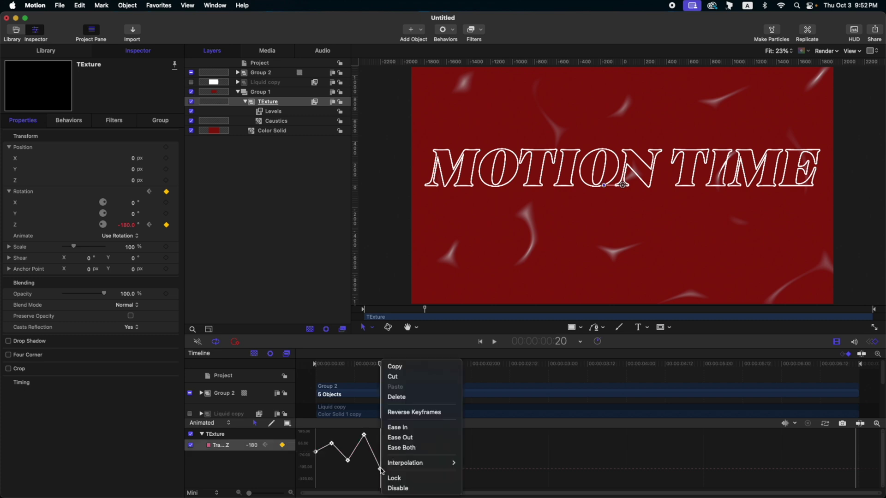
mouse_move(406, 469)
click(480, 443)
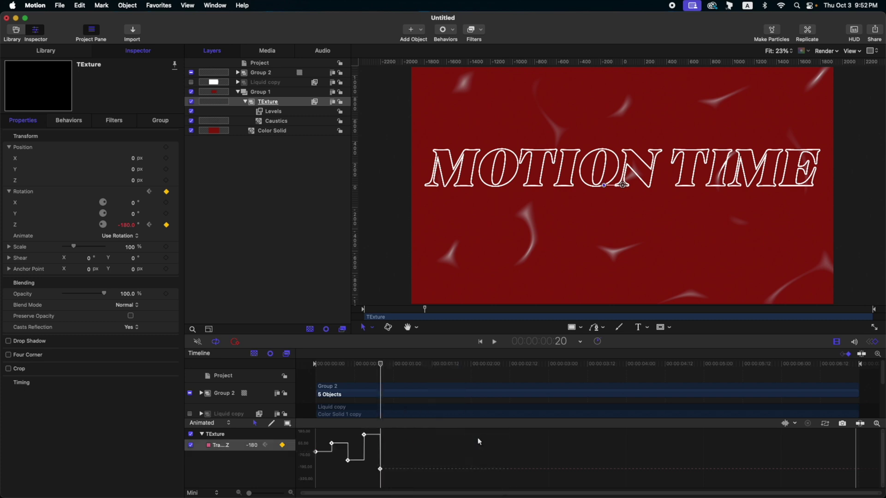
click(290, 446)
mouse_move(339, 443)
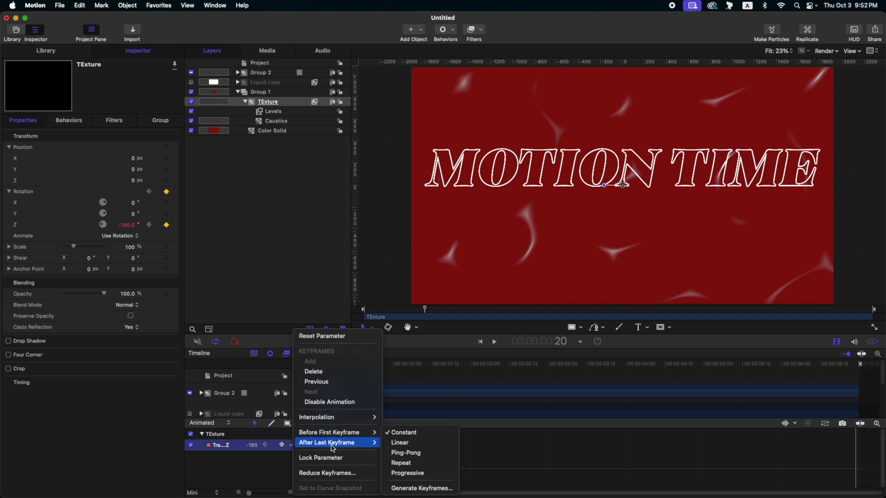
click(405, 452)
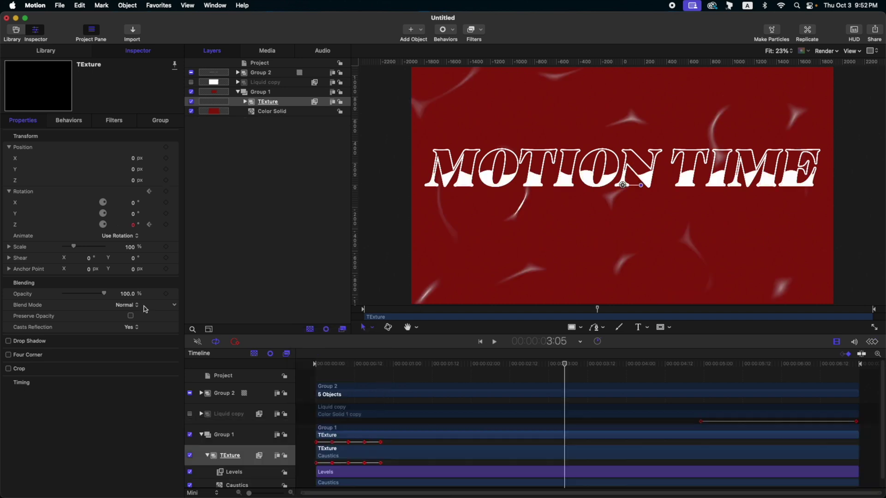
click(135, 307)
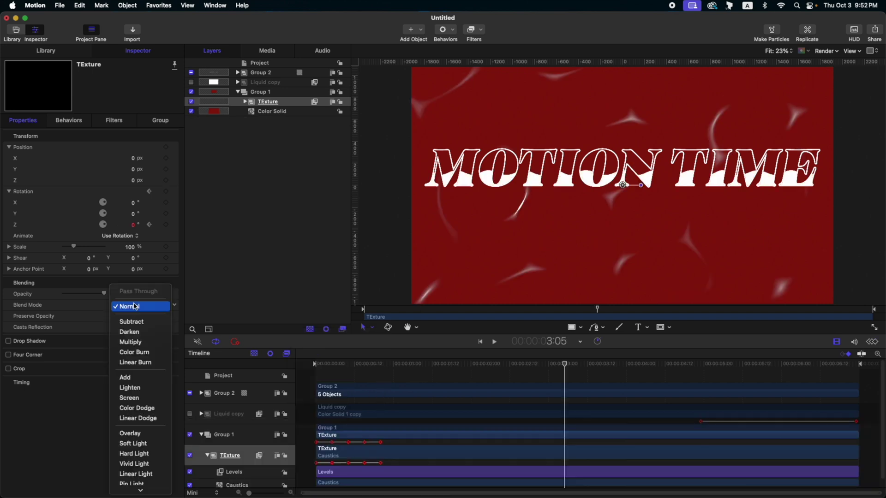
click(135, 435)
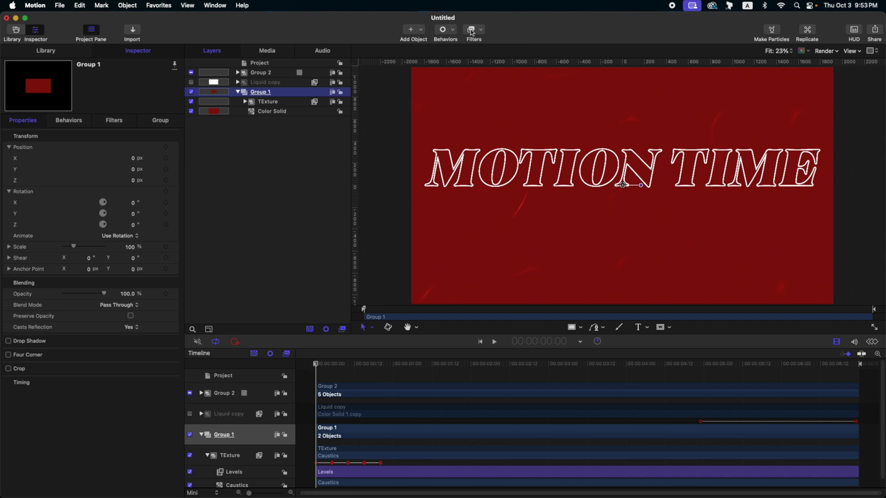
Step: Add an Add Noise filter to Group 1 with Gaussian film grain at amount 0.01
click(476, 33)
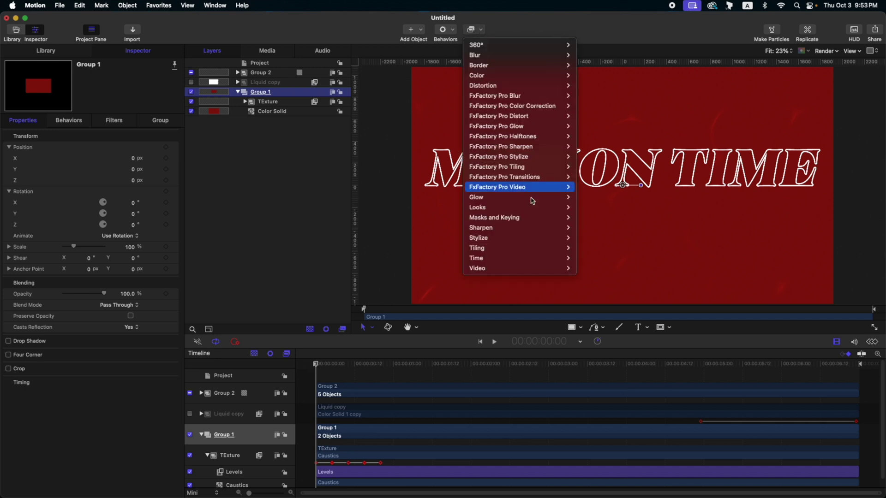
mouse_move(520, 238)
click(602, 226)
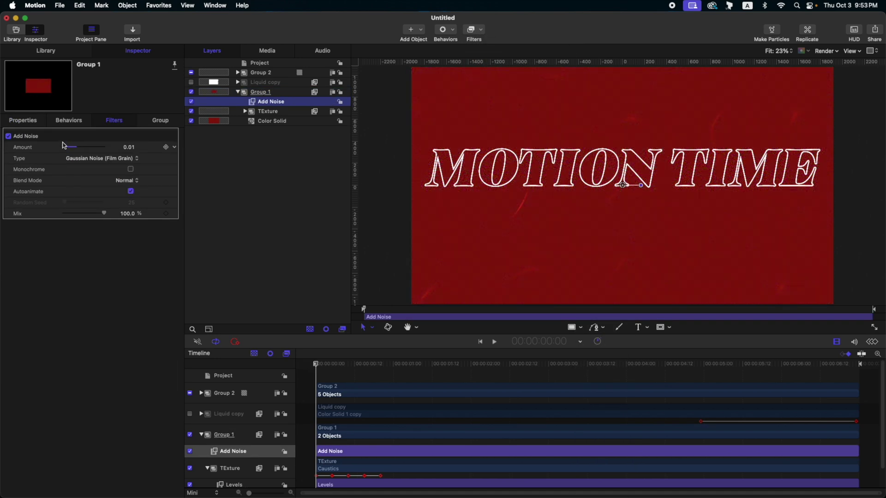
key(space)
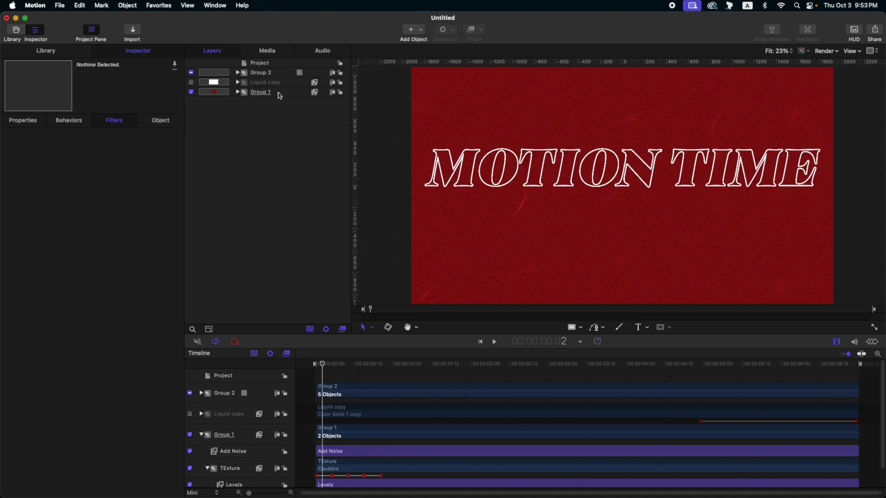
Step: Rename Group 1 to BG and play back the finished animation
double_click(276, 92)
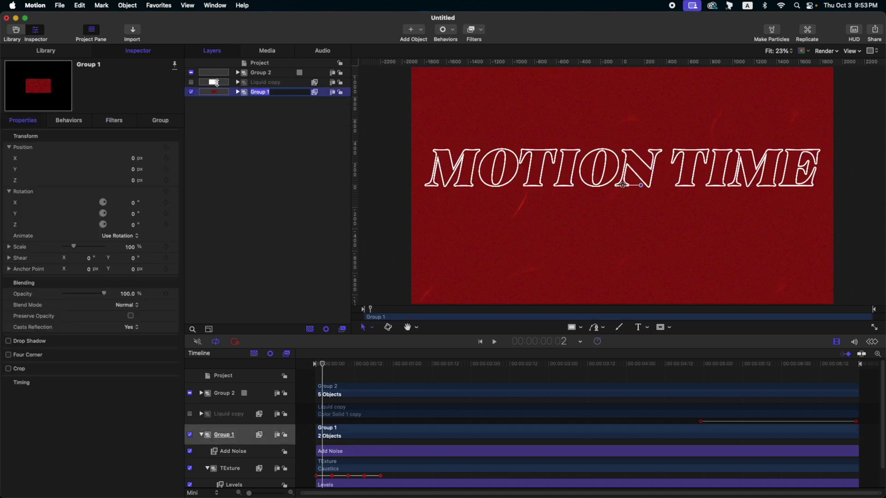
text(BG)
key(Return)
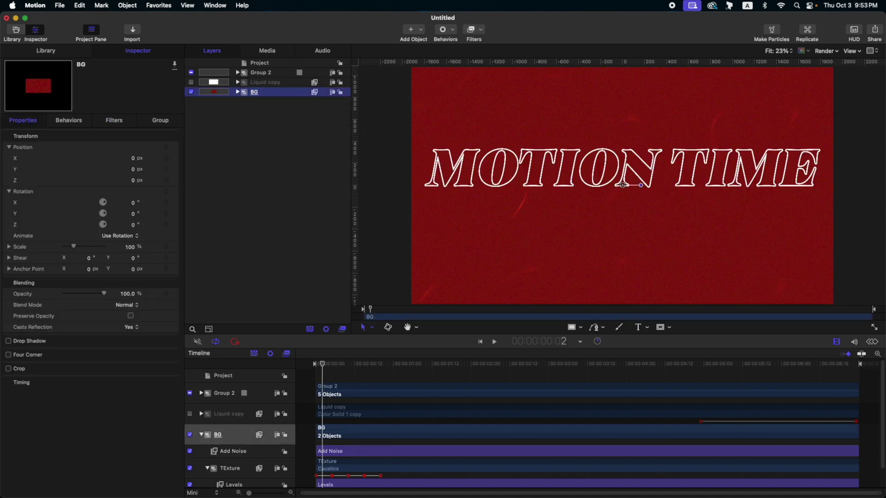
click(307, 201)
key(space)
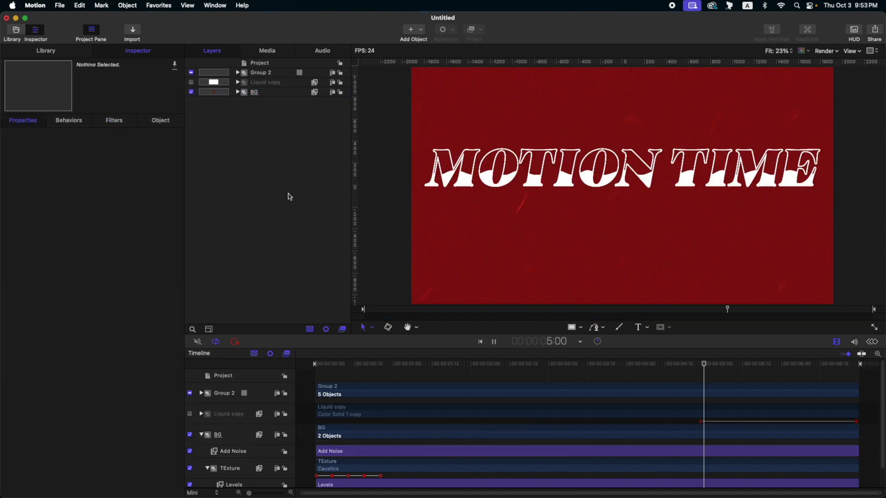